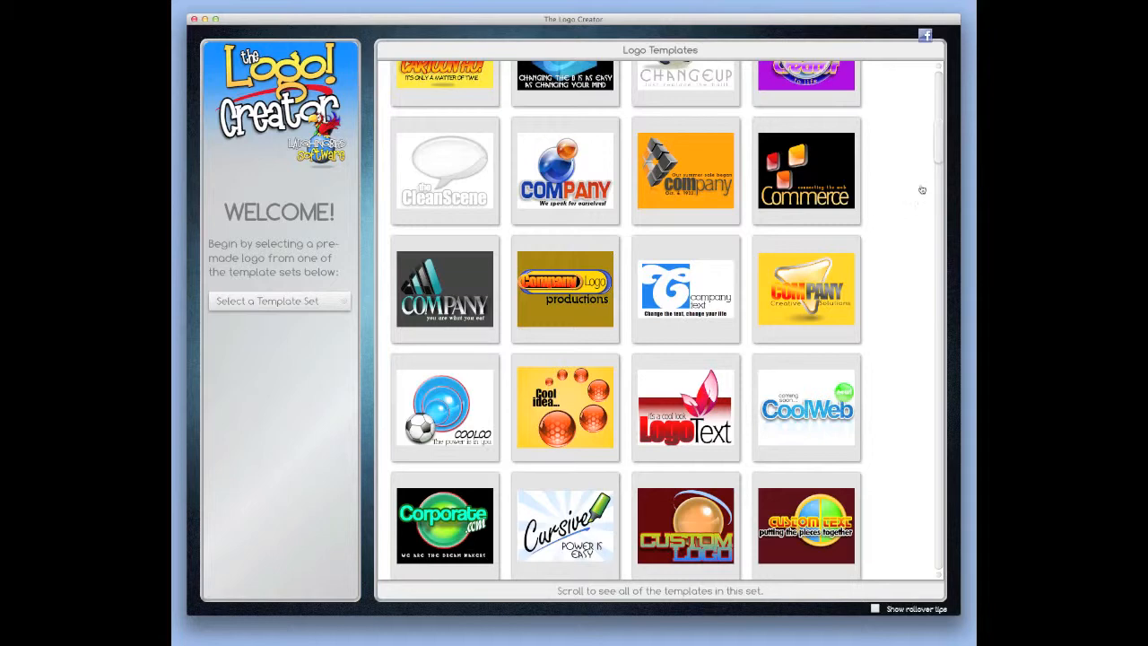
- Browse the logo templates and open the "Go Green!" template with the green honeycomb sphere
{"action": "scroll", "coordinate": [941, 152], "scroll_direction": "down", "scroll_amount": 3}
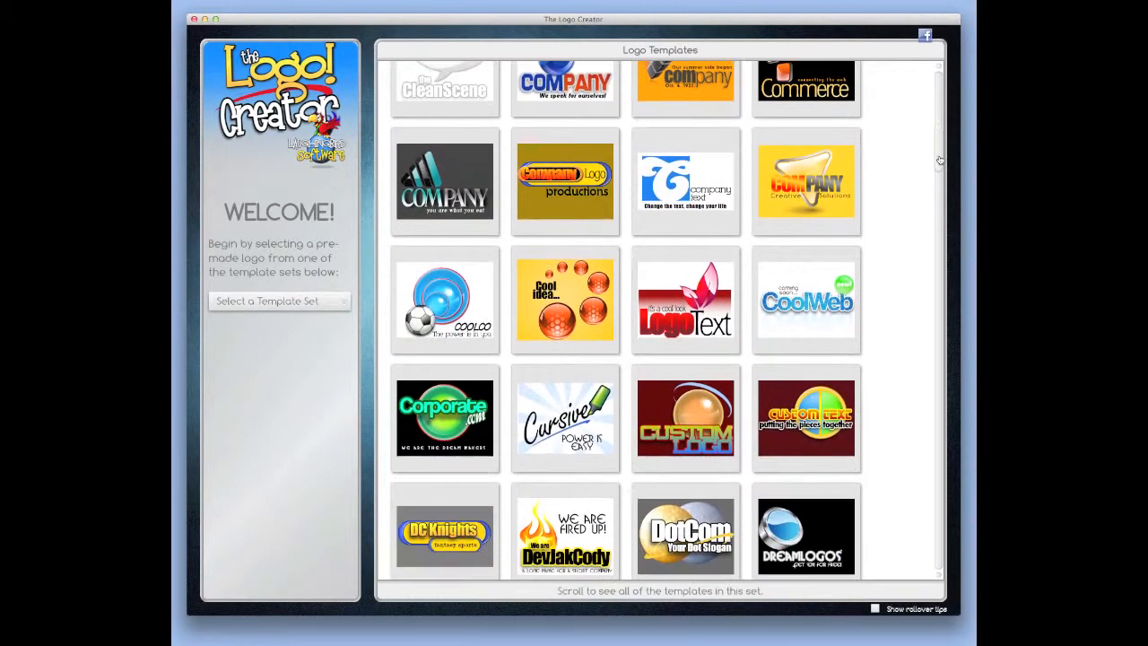
{"action": "scroll", "coordinate": [941, 170], "scroll_direction": "down", "scroll_amount": 10}
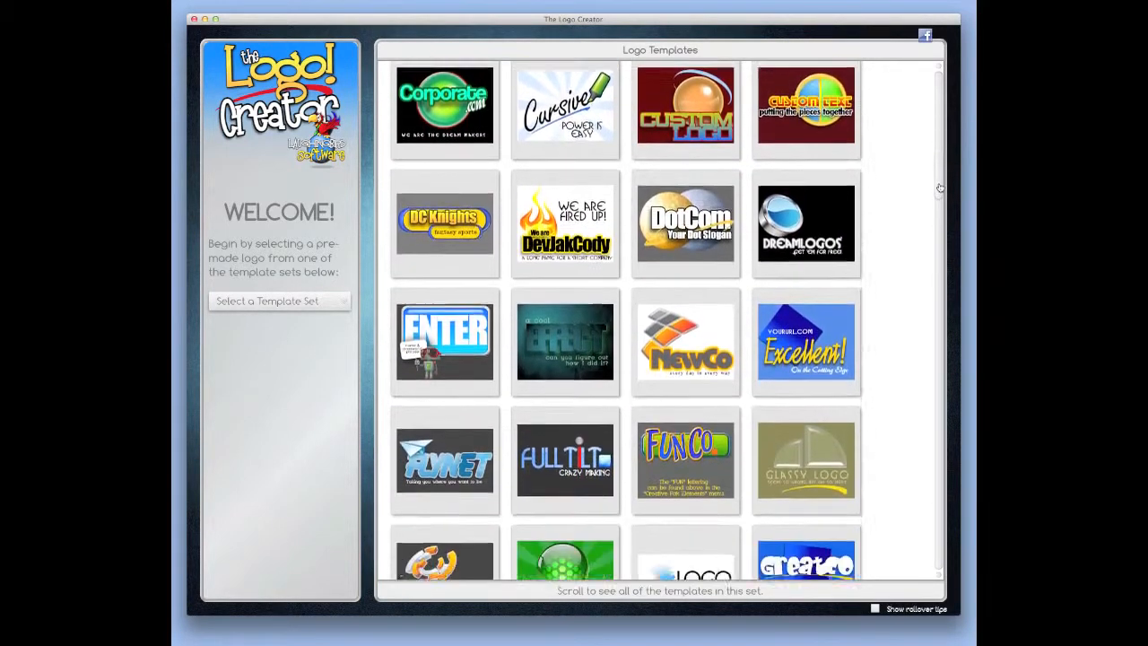
{"action": "scroll", "coordinate": [940, 196], "scroll_direction": "down", "scroll_amount": 15}
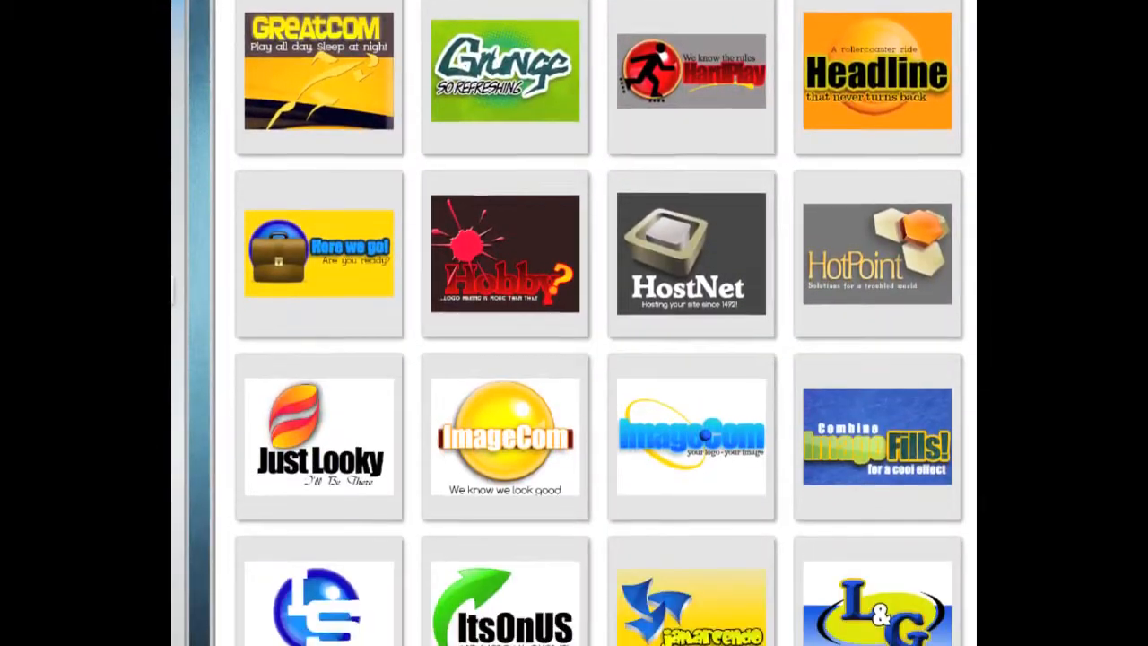
{"action": "scroll", "coordinate": [600, 327], "scroll_direction": "down", "scroll_amount": 6}
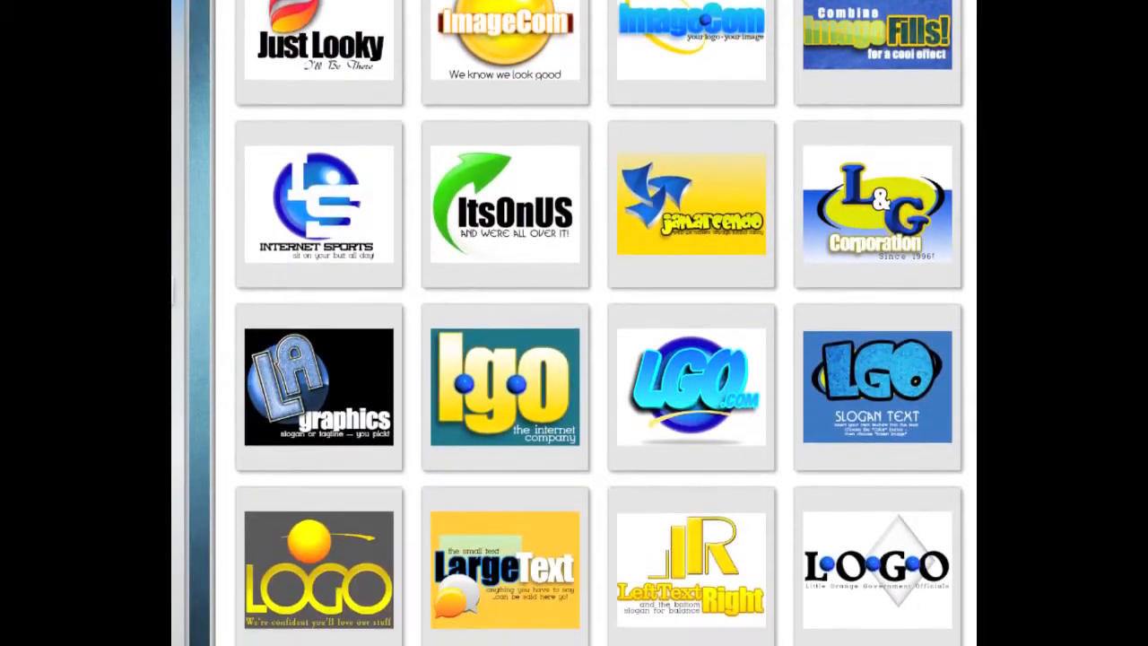
{"action": "scroll", "coordinate": [599, 326], "scroll_direction": "down", "scroll_amount": 4}
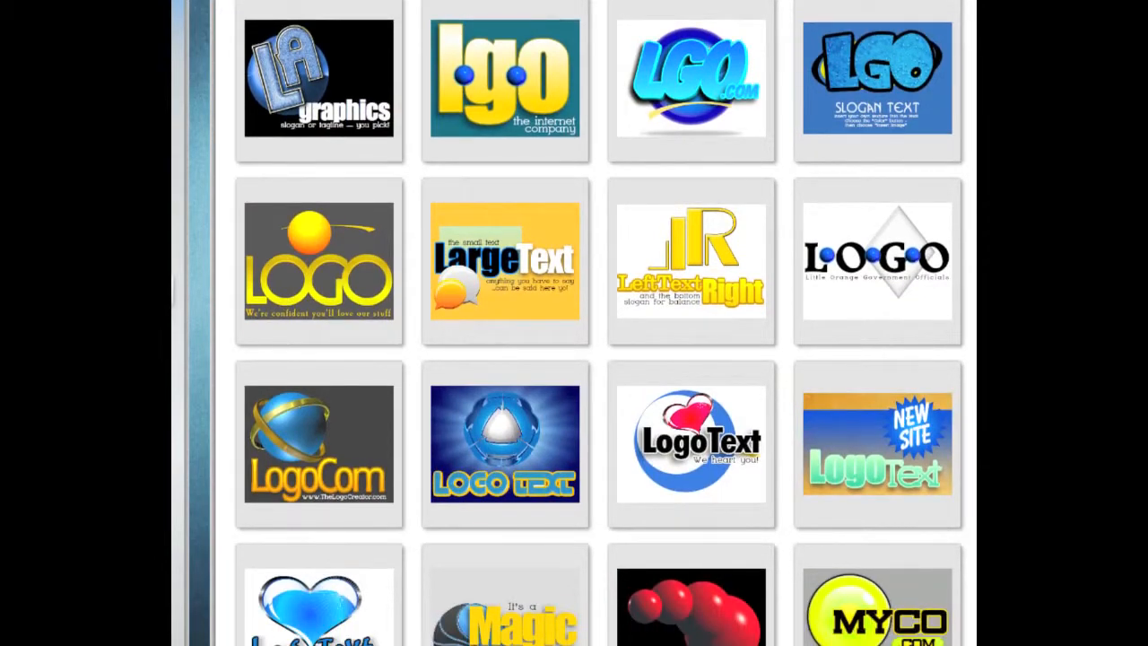
{"action": "scroll", "coordinate": [599, 323], "scroll_direction": "up", "scroll_amount": 12}
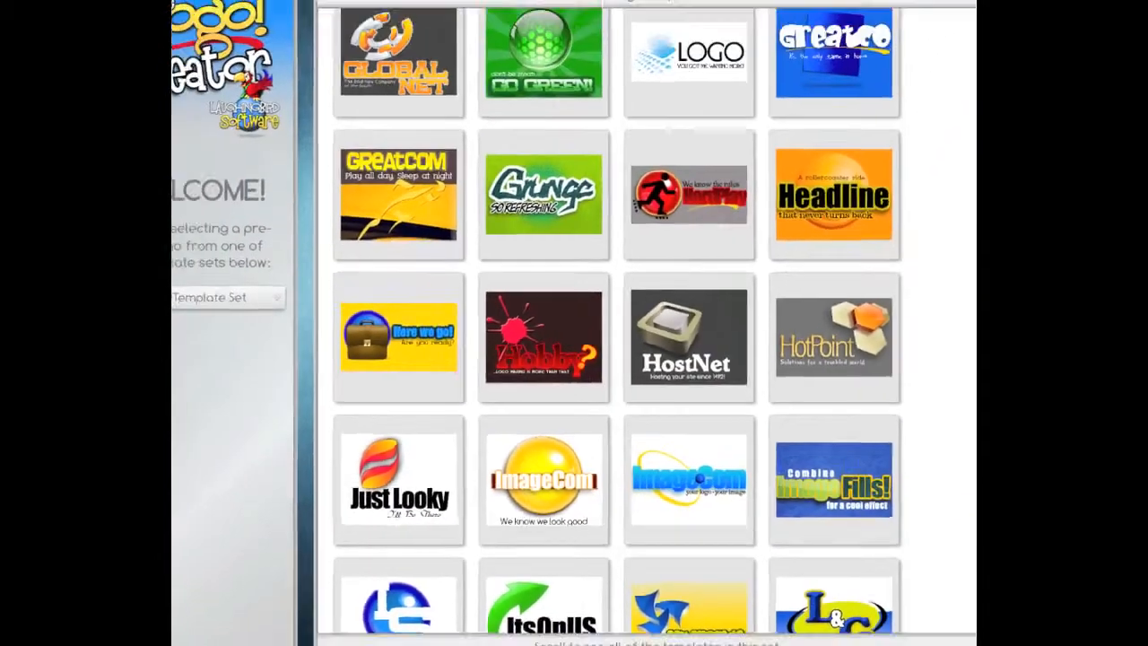
{"action": "scroll", "coordinate": [628, 323], "scroll_direction": "up", "scroll_amount": 2}
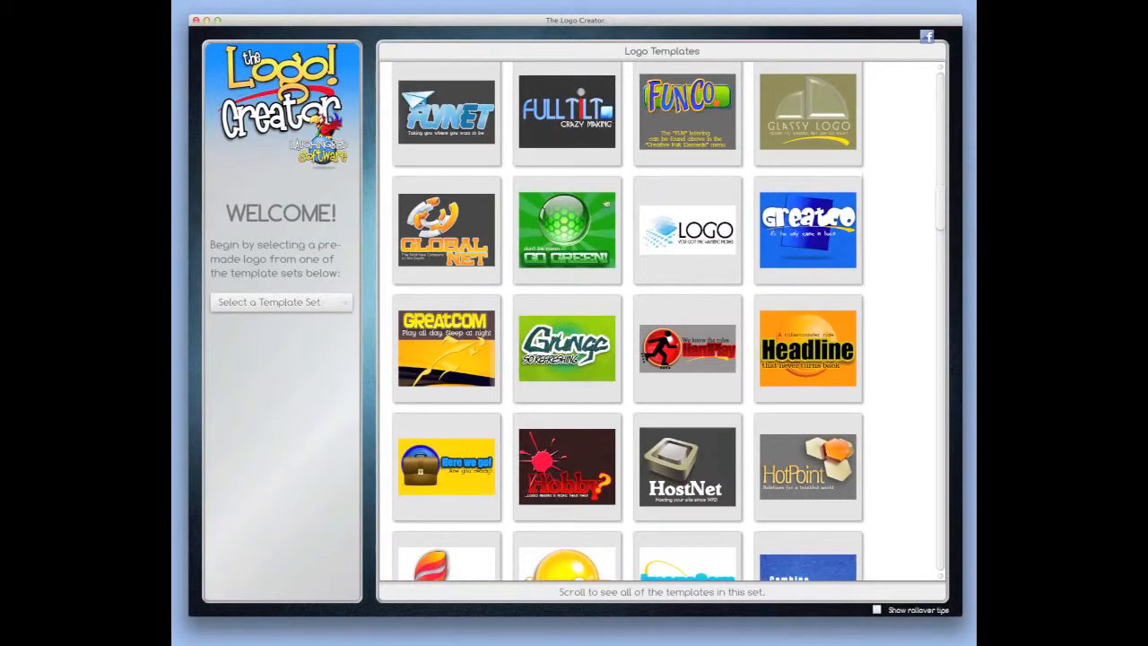
{"action": "left_click", "coordinate": [574, 226]}
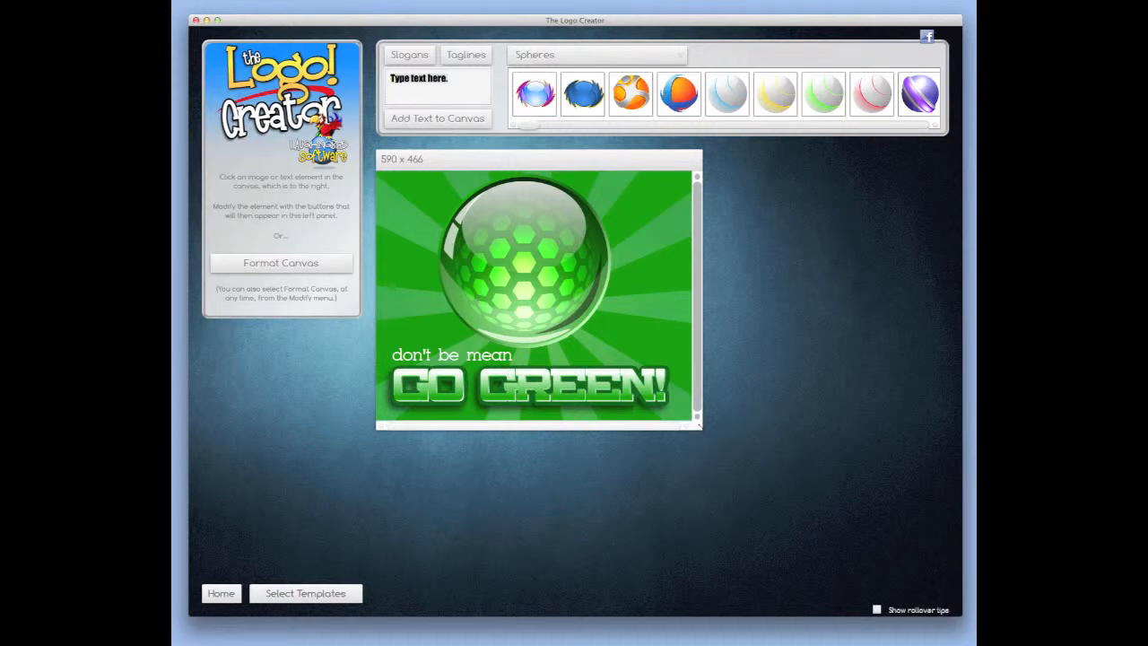
- Shrink the application window and resize the logo canvas to 847 x 656
{"action": "left_click_drag", "start_coordinate": [699, 427], "coordinate": [837, 499]}
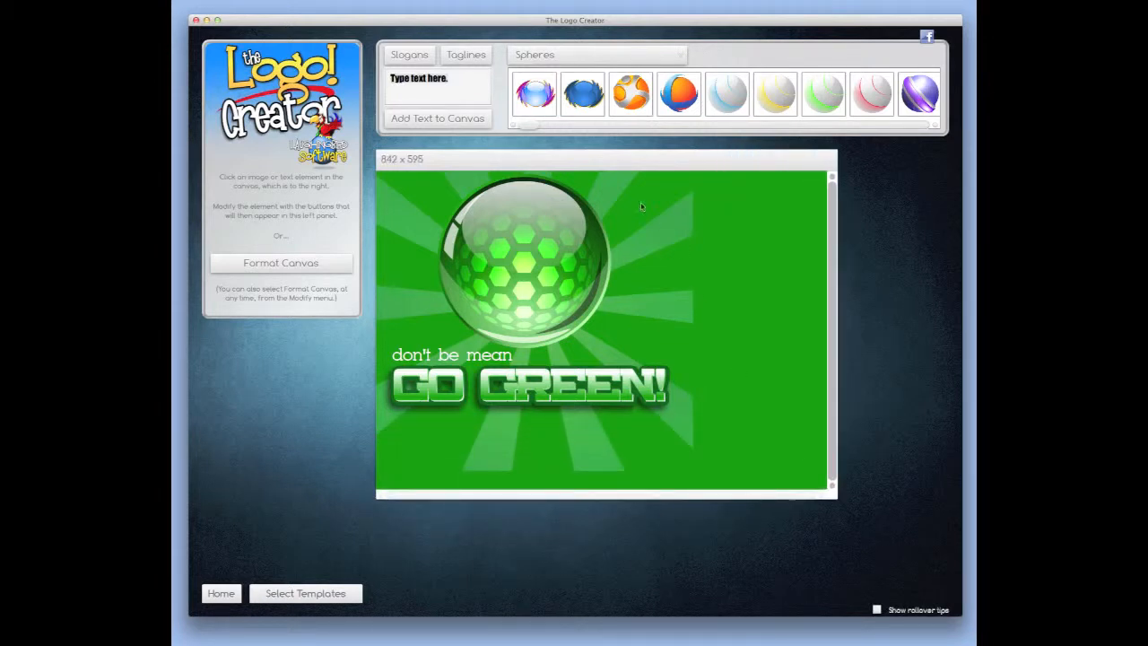
{"action": "left_click_drag", "start_coordinate": [607, 167], "coordinate": [439, 54]}
{"action": "left_click_drag", "start_coordinate": [667, 385], "coordinate": [600, 384]}
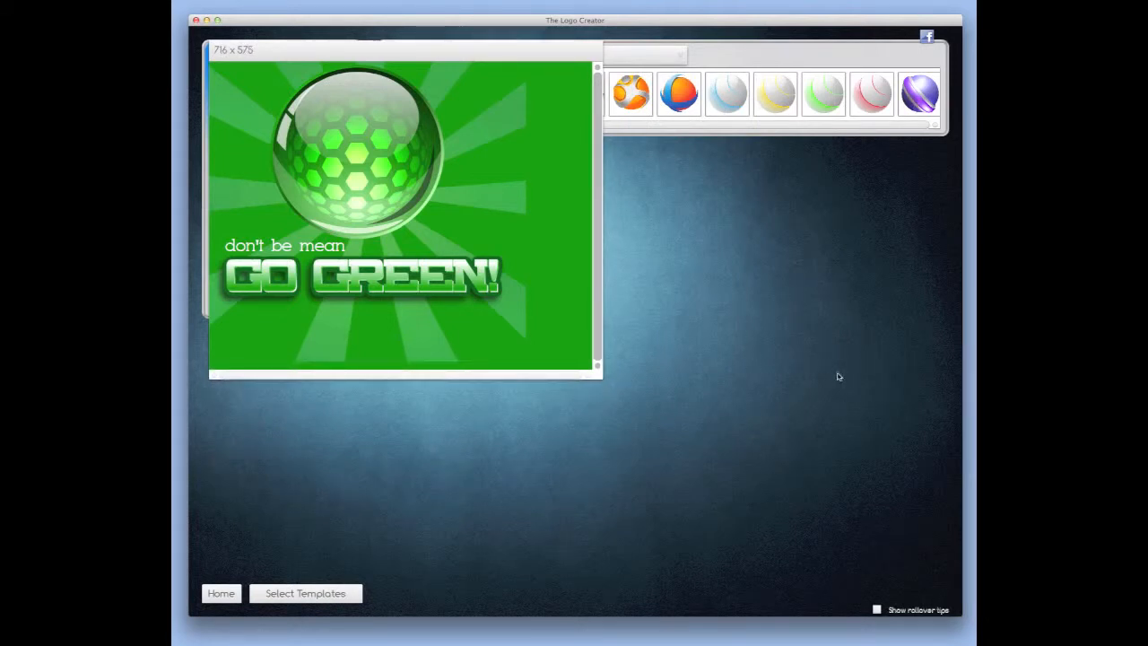
{"action": "left_click_drag", "start_coordinate": [956, 609], "coordinate": [859, 563]}
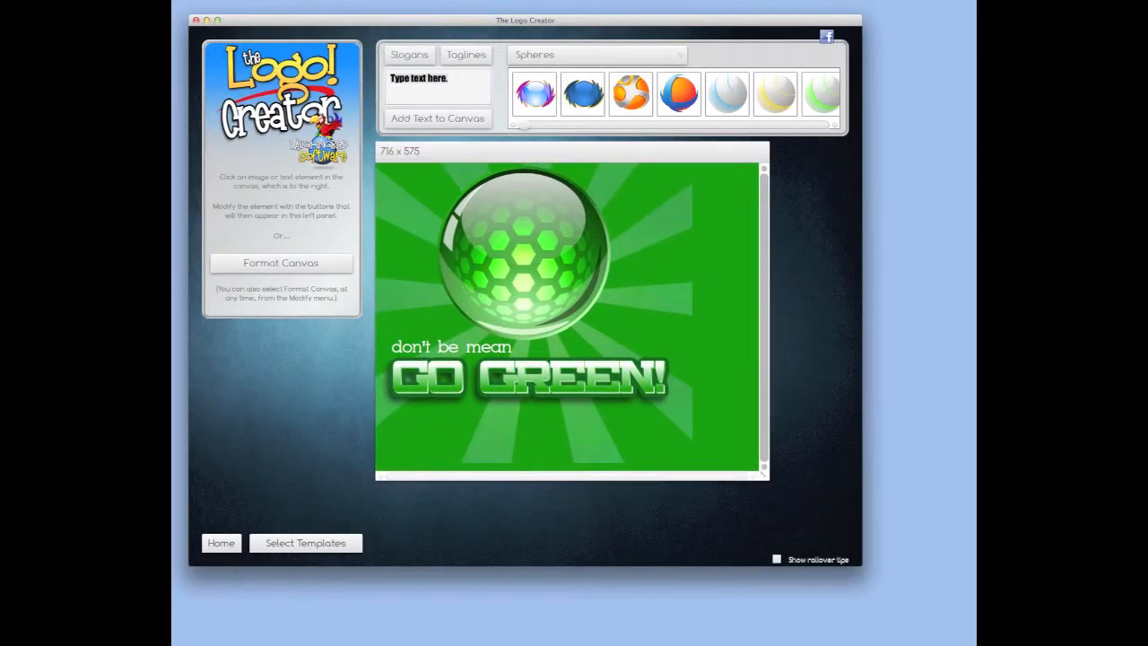
{"action": "left_click_drag", "start_coordinate": [766, 477], "coordinate": [838, 528]}
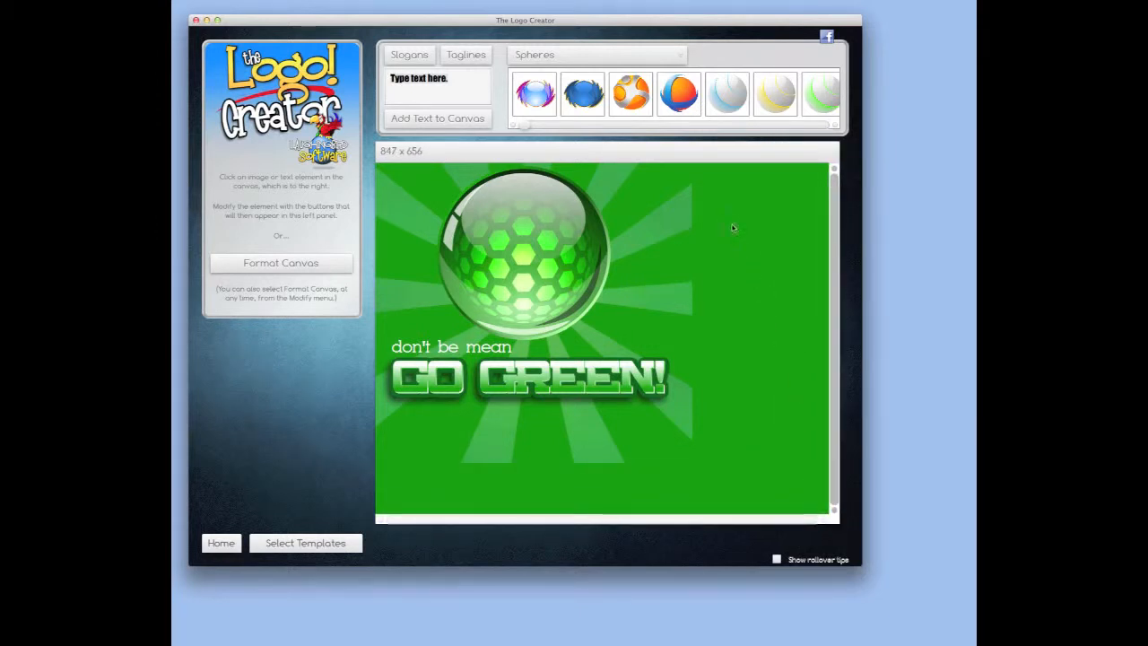
- Shift the sunburst rays to the right on the enlarged canvas and deselect them
{"action": "left_click", "coordinate": [692, 238]}
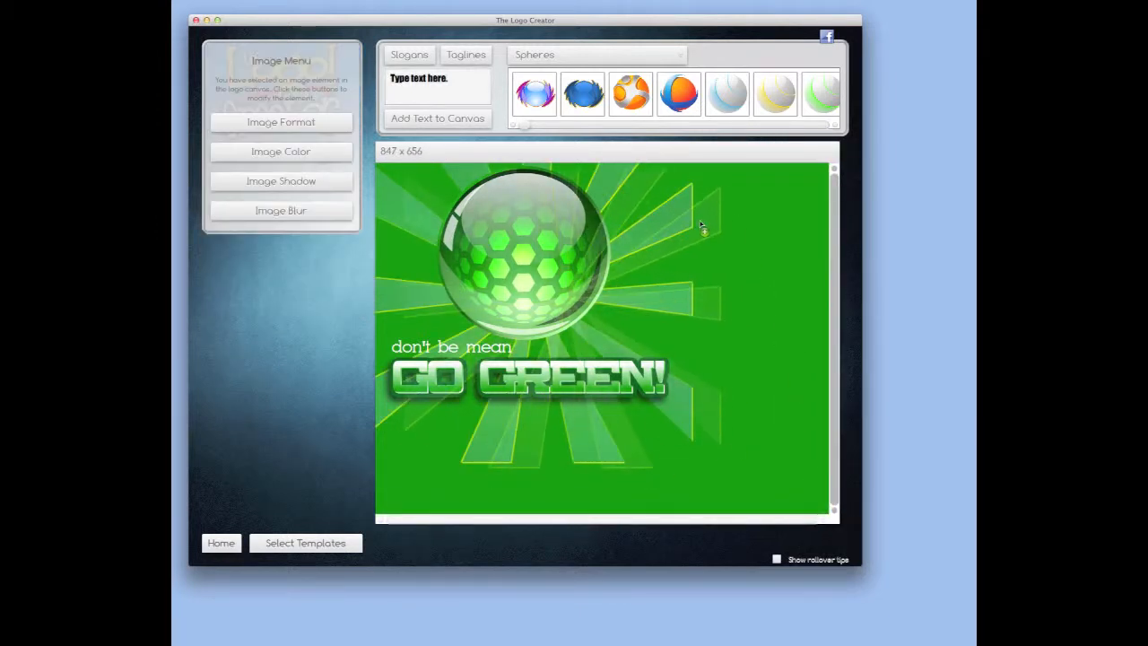
{"action": "left_click_drag", "start_coordinate": [703, 226], "coordinate": [708, 228]}
{"action": "left_click", "coordinate": [783, 262]}
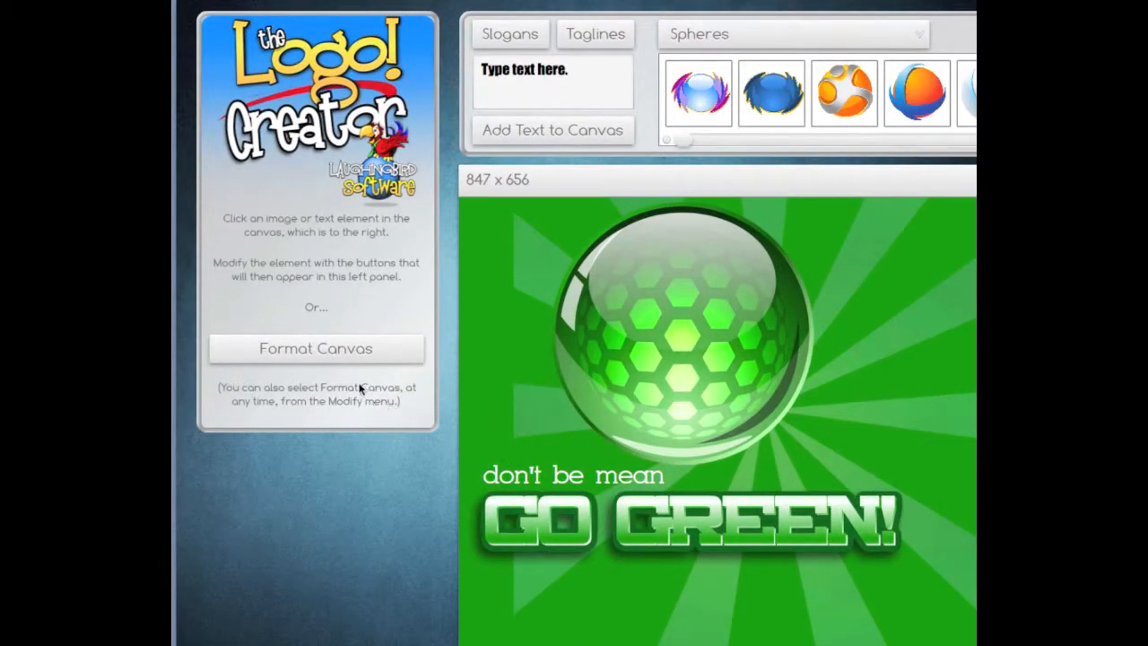
- Examine the editing options for the sphere image and the "GO GREEN!" text, leaving nothing selected
{"action": "left_click", "coordinate": [638, 340]}
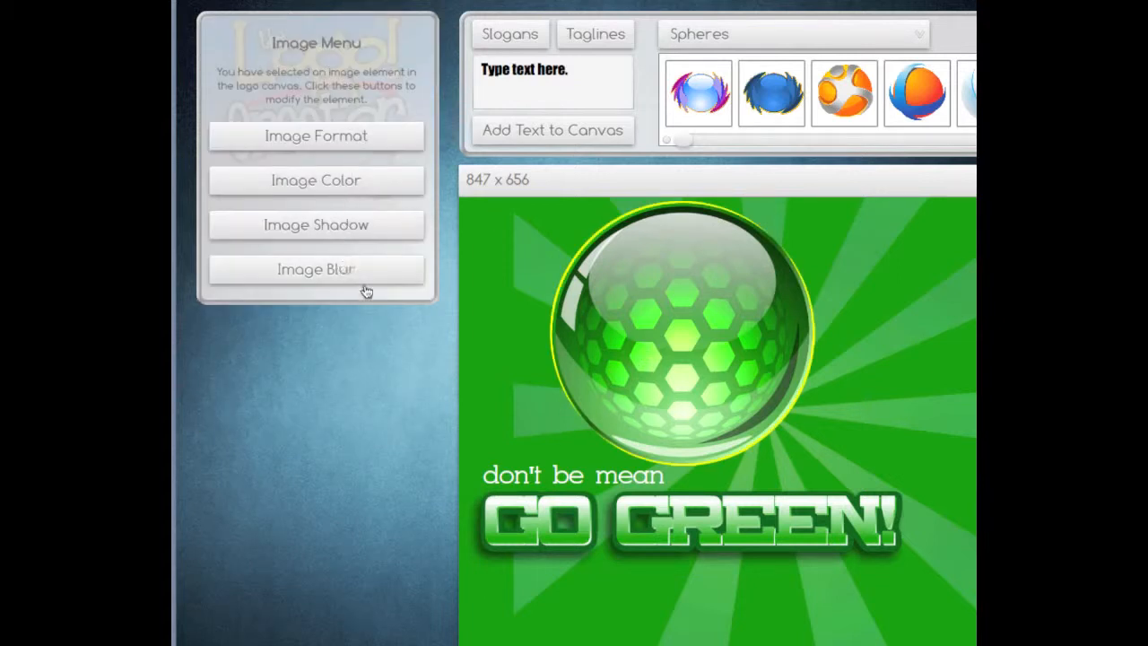
{"action": "left_click", "coordinate": [525, 547]}
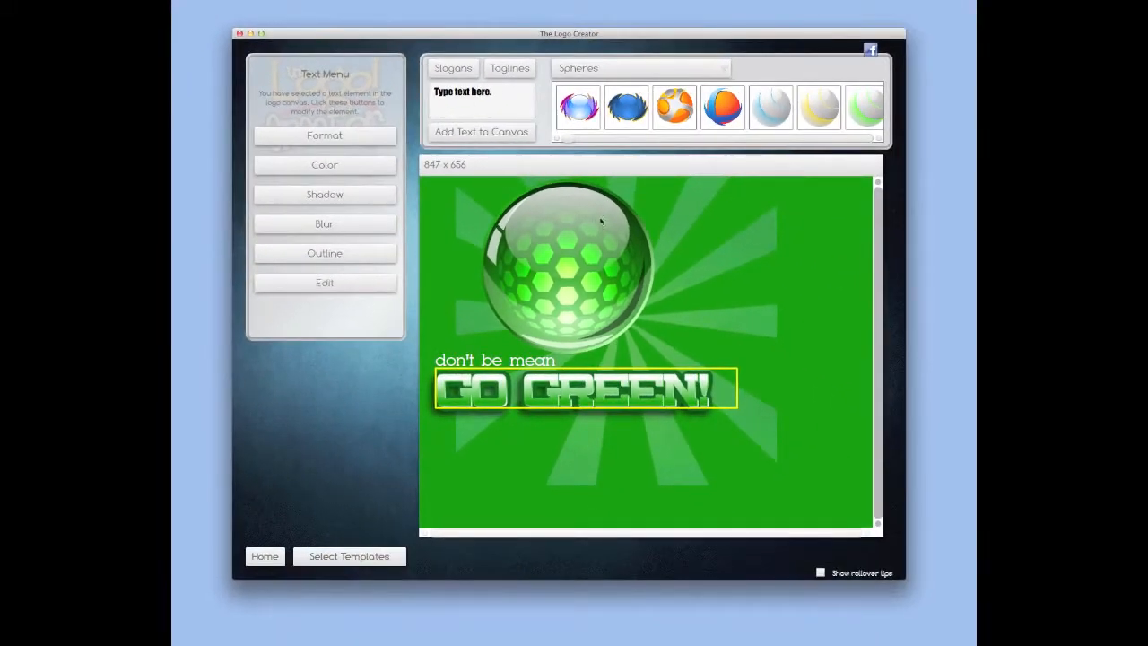
{"action": "left_click", "coordinate": [819, 257]}
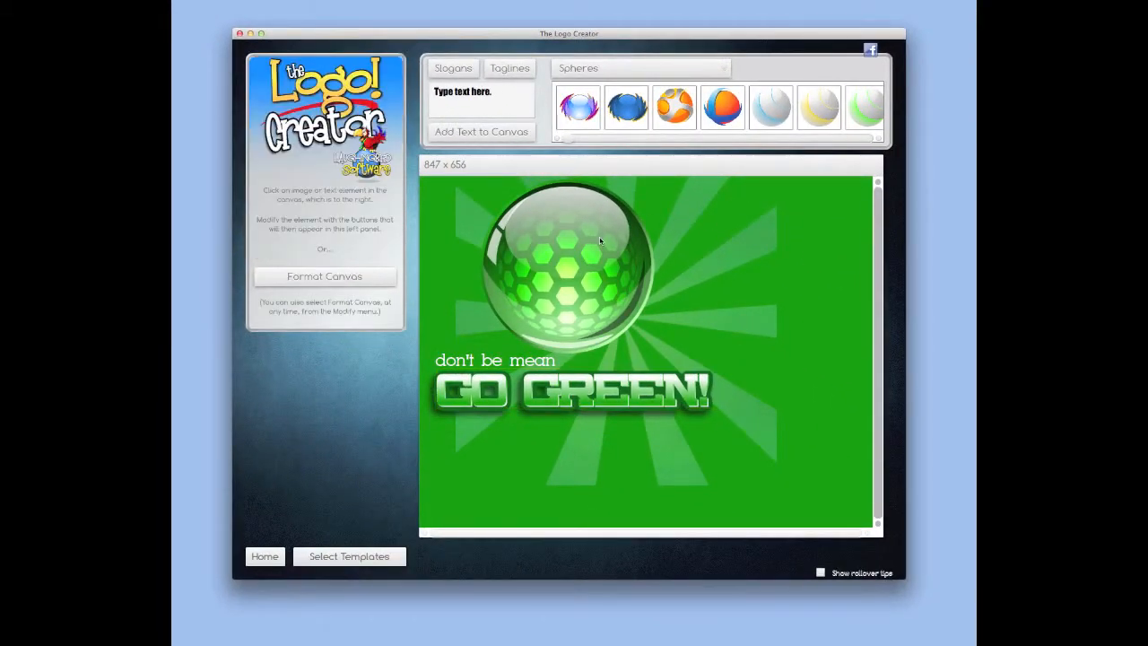
- Change the canvas background colour to dark red 8d0303
{"action": "left_click", "coordinate": [332, 277]}
{"action": "left_click_drag", "start_coordinate": [329, 292], "coordinate": [299, 281]}
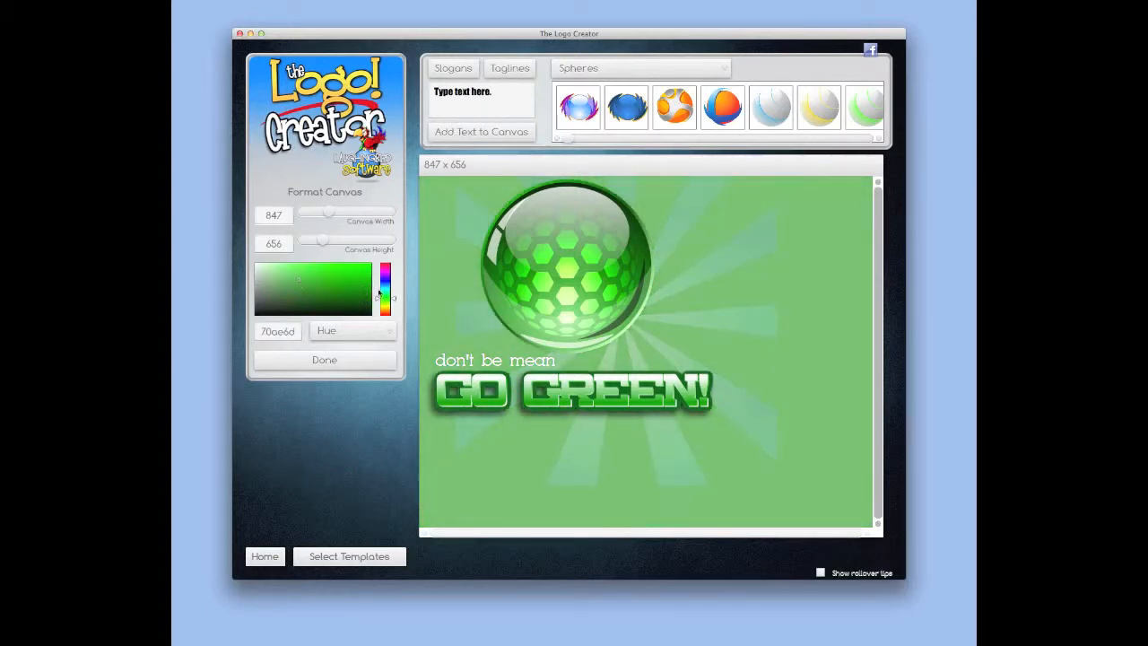
{"action": "left_click_drag", "start_coordinate": [381, 302], "coordinate": [369, 282]}
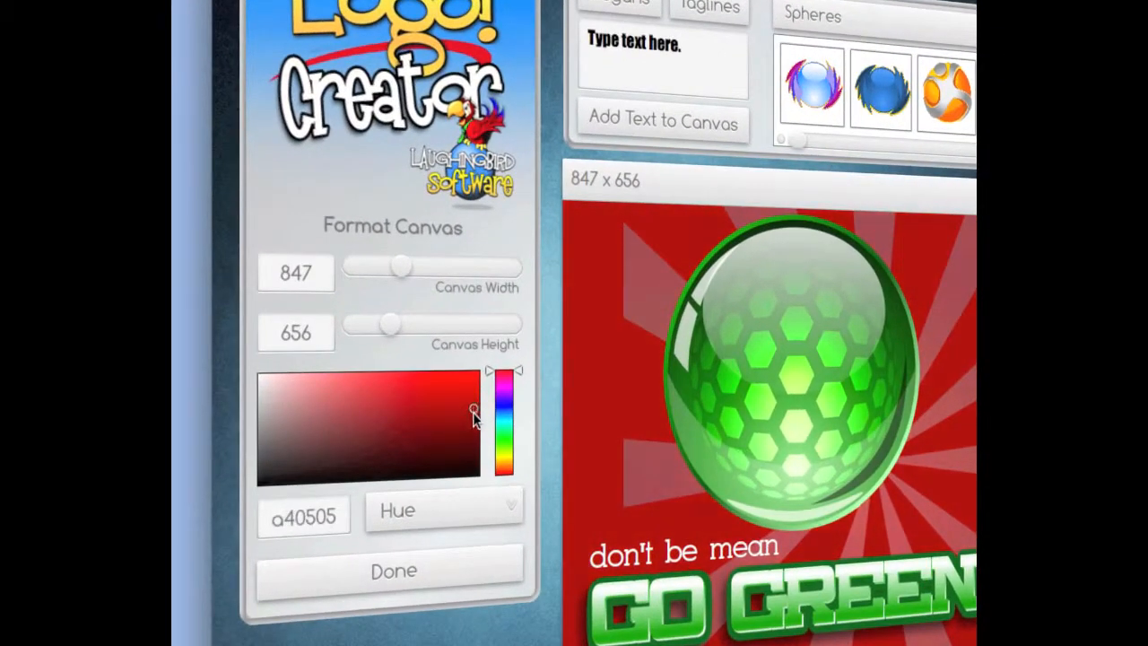
{"action": "left_click_drag", "start_coordinate": [475, 417], "coordinate": [475, 422]}
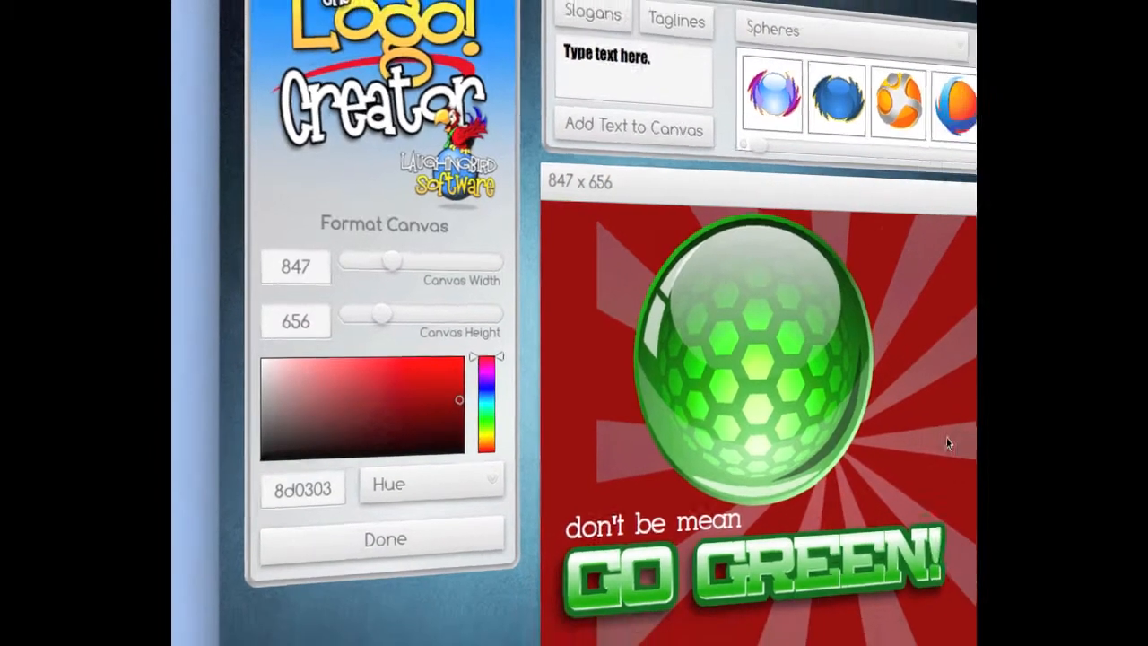
- Reposition the sunburst rays slightly to the right and set their image scale to 1.71 to fill the canvas
{"action": "left_click", "coordinate": [867, 413]}
{"action": "left_click_drag", "start_coordinate": [867, 413], "coordinate": [901, 415]}
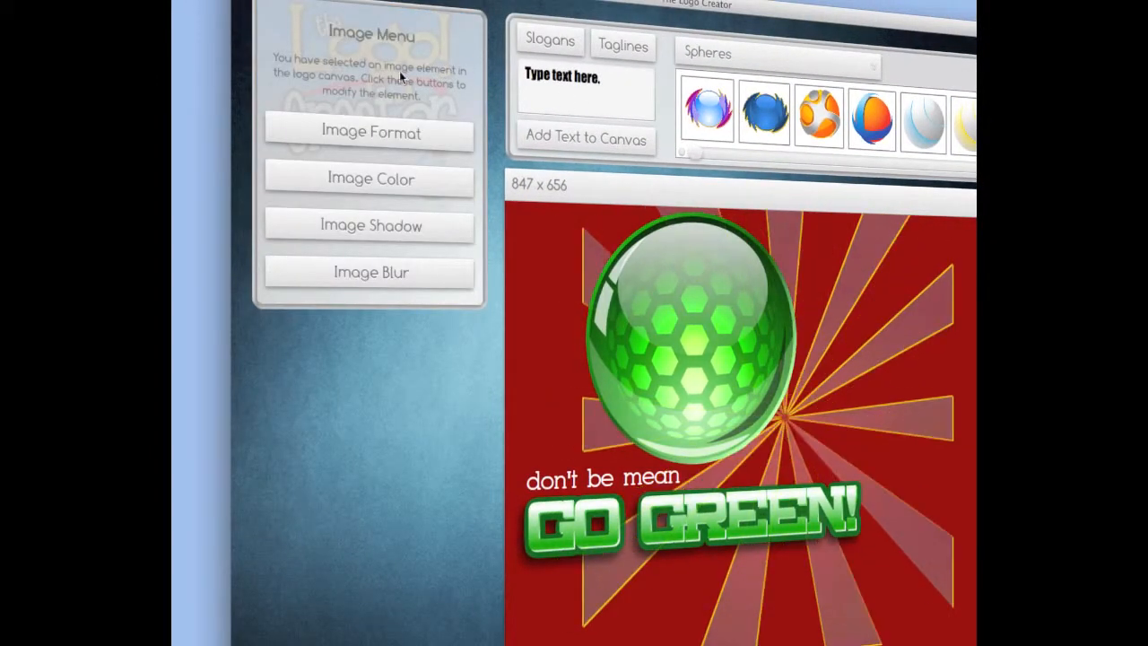
{"action": "left_click", "coordinate": [373, 132]}
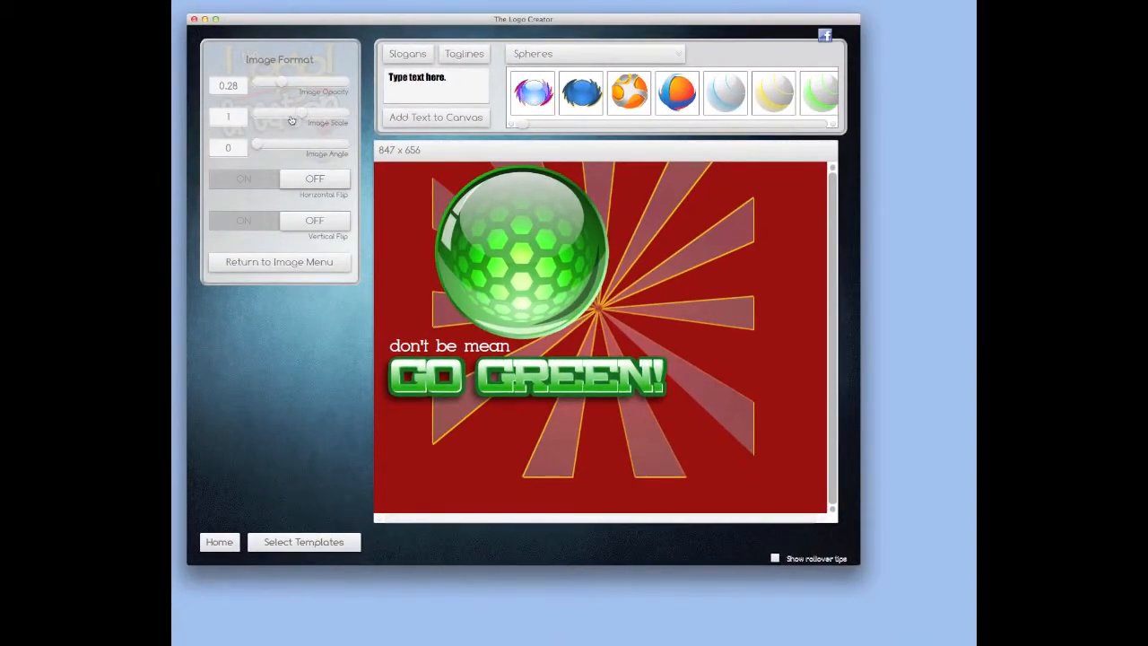
{"action": "left_click_drag", "start_coordinate": [300, 115], "coordinate": [331, 120]}
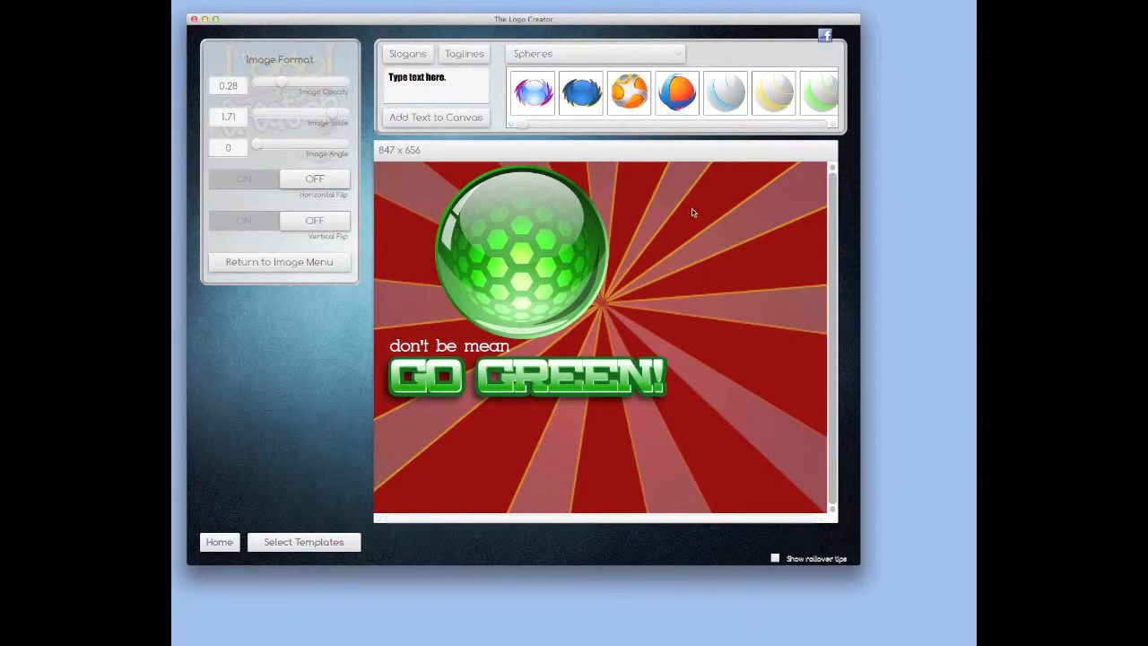
{"action": "left_click", "coordinate": [745, 226]}
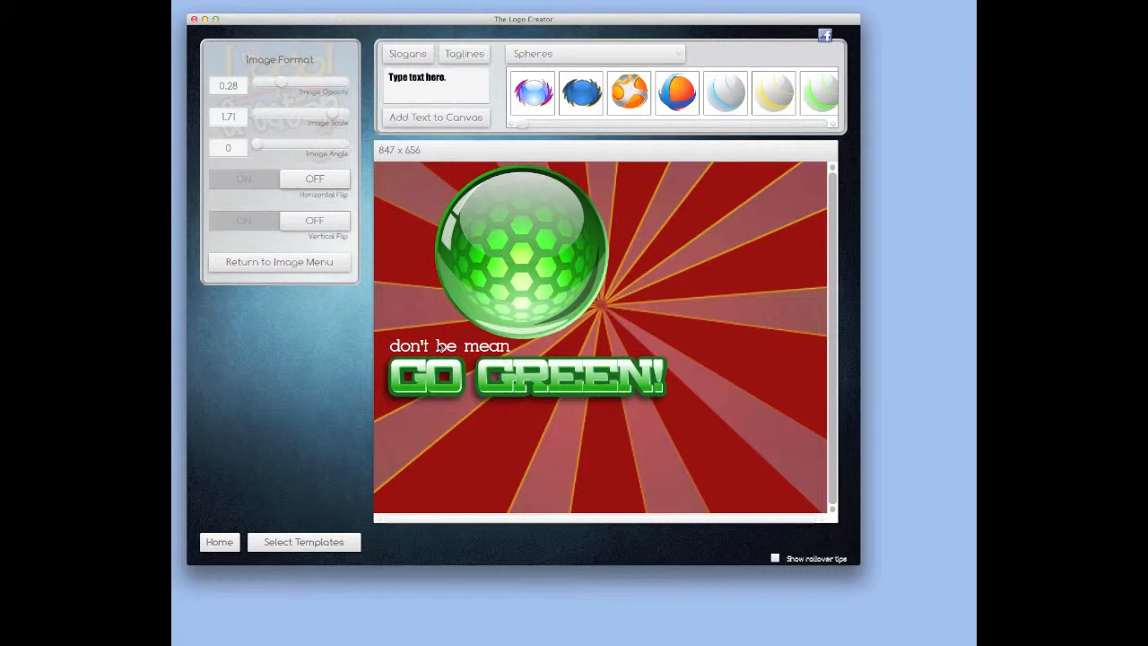
- Move the "don't be mean" tagline below the headline and change its text to "I want Red!"
{"action": "left_click_drag", "start_coordinate": [440, 346], "coordinate": [643, 415]}
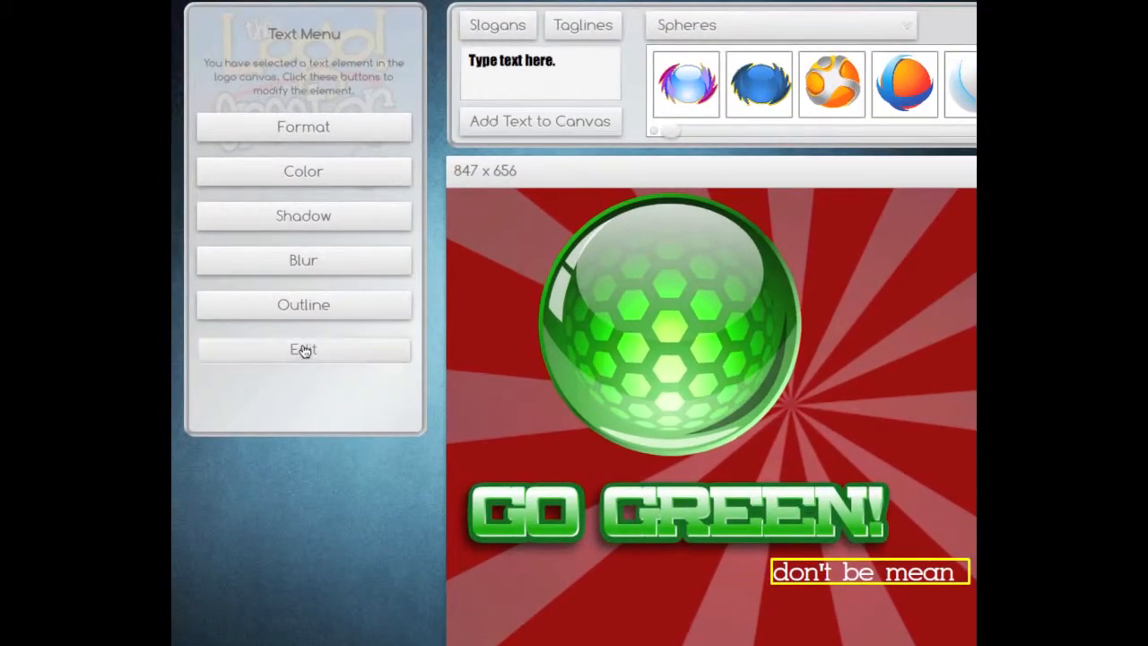
{"action": "left_click", "coordinate": [279, 268]}
{"action": "left_click_drag", "start_coordinate": [332, 124], "coordinate": [193, 70]}
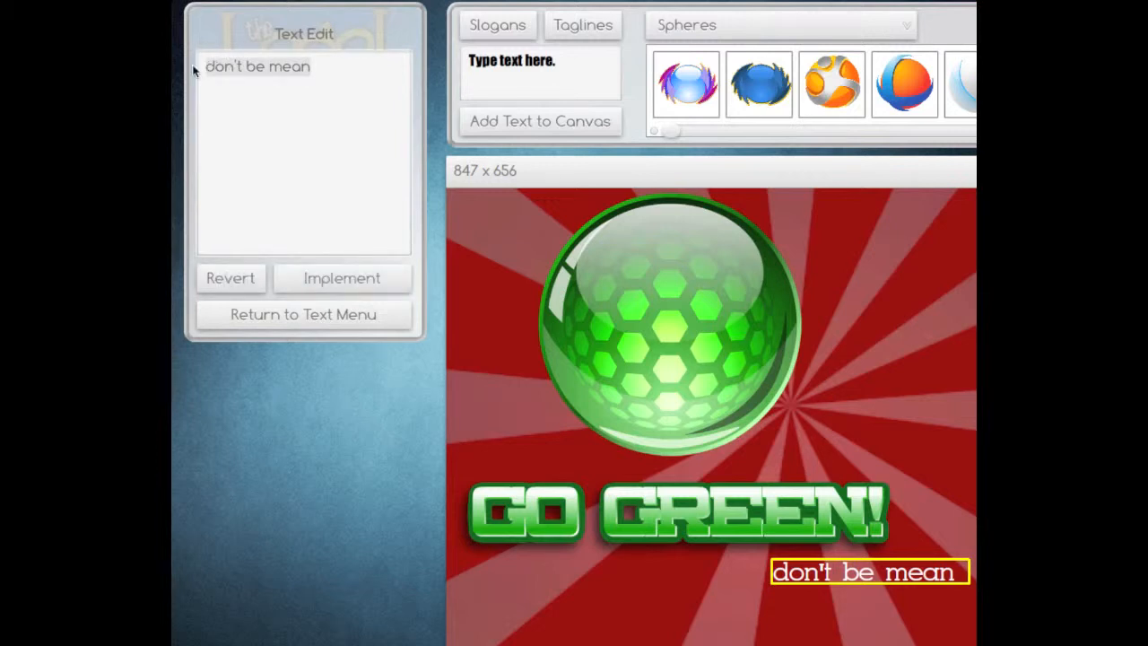
{"action": "type", "text": "I want Red!"}
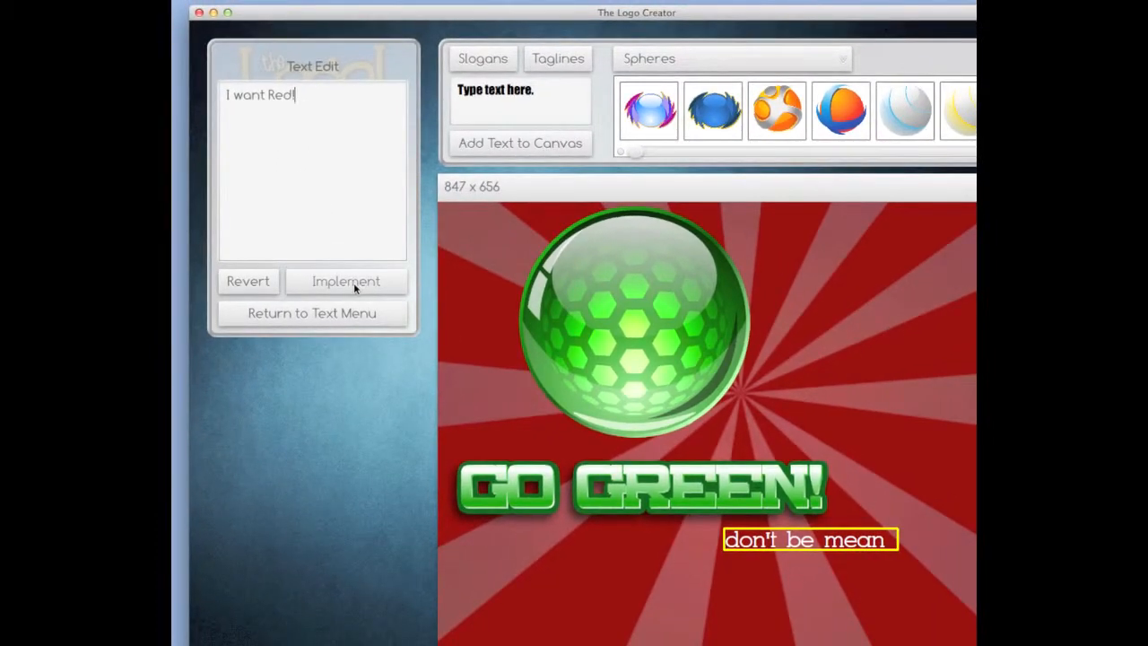
{"action": "left_click", "coordinate": [353, 282]}
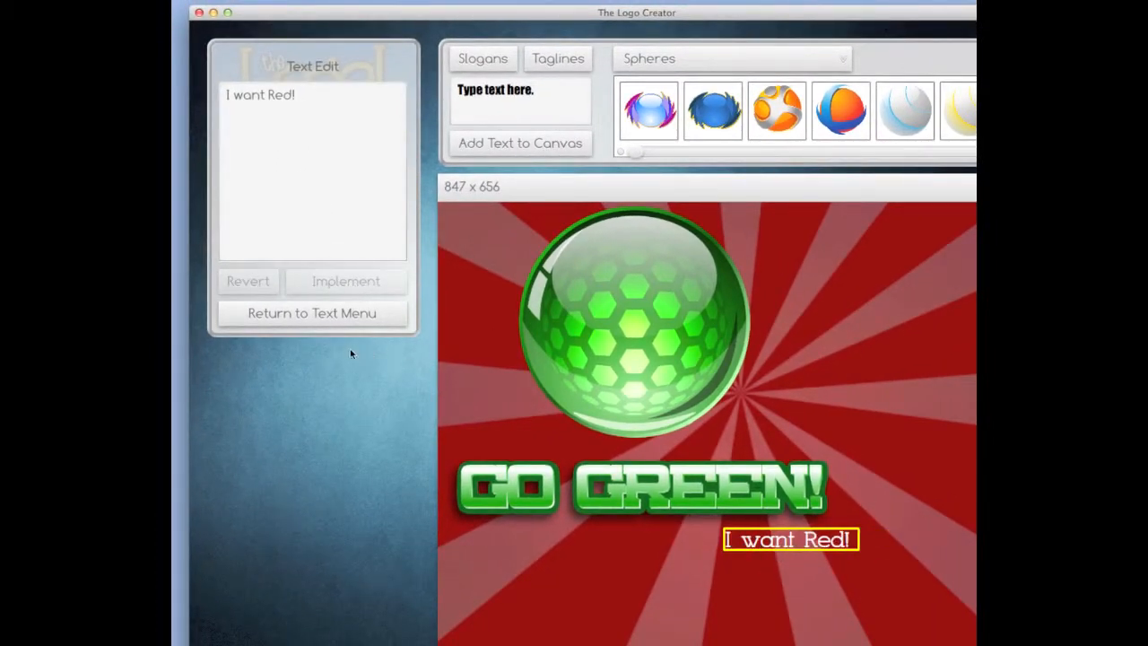
{"action": "left_click", "coordinate": [298, 315]}
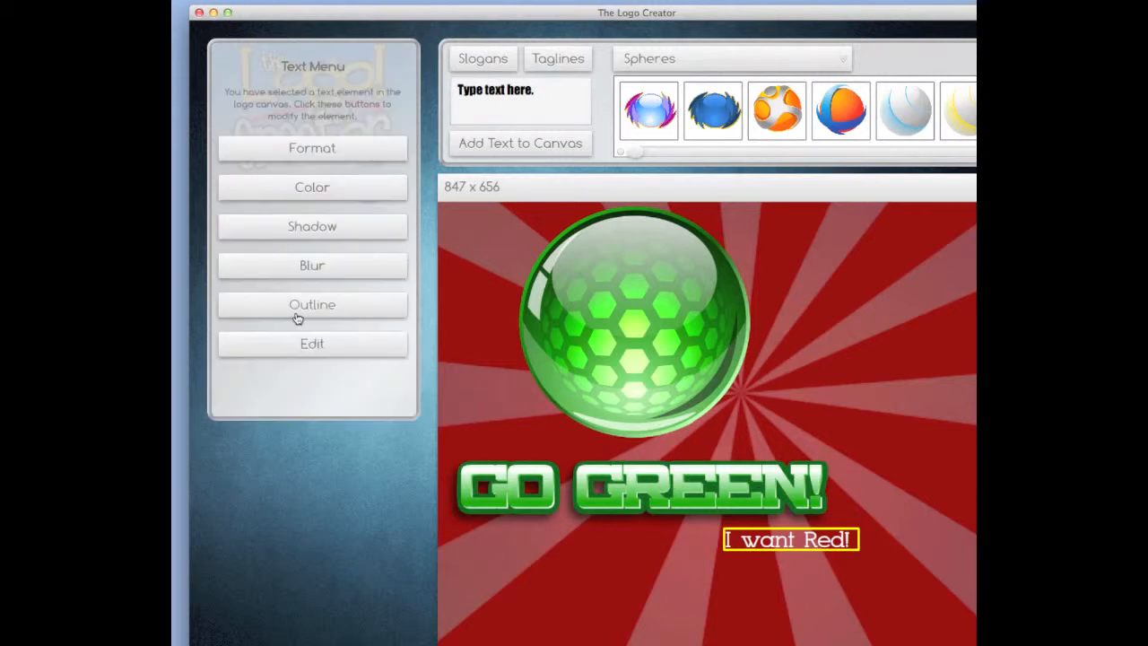
- Set the "I want Red!" text scale to 112 and reposition it to fit on the canvas below the headline
{"action": "left_click", "coordinate": [303, 146]}
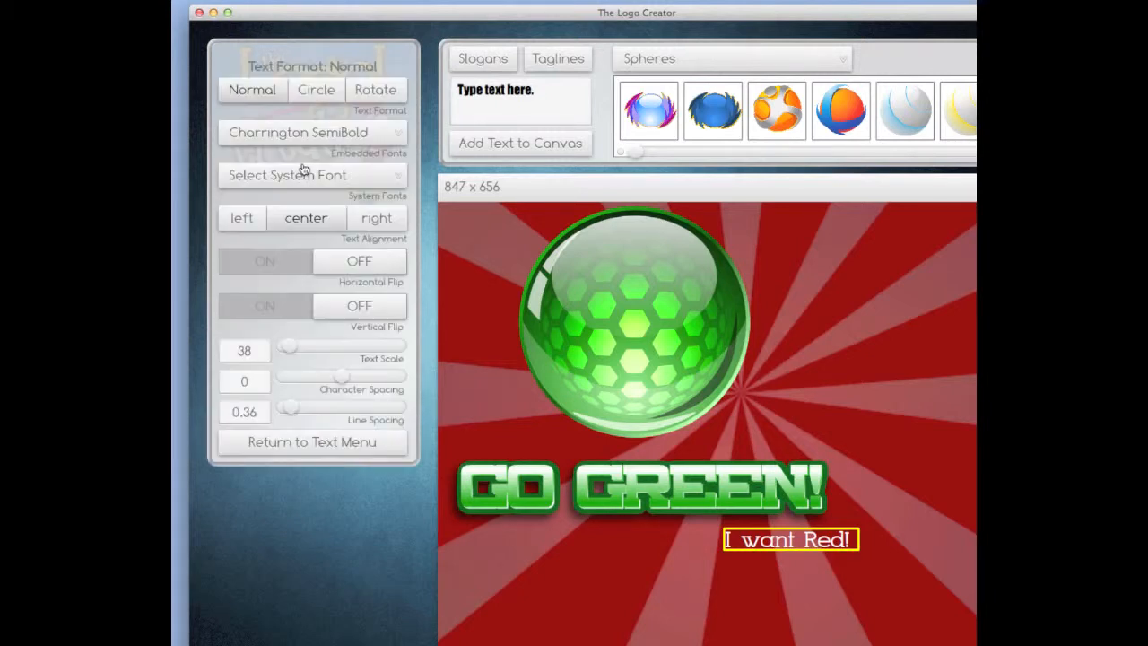
{"action": "left_click_drag", "start_coordinate": [293, 350], "coordinate": [310, 351]}
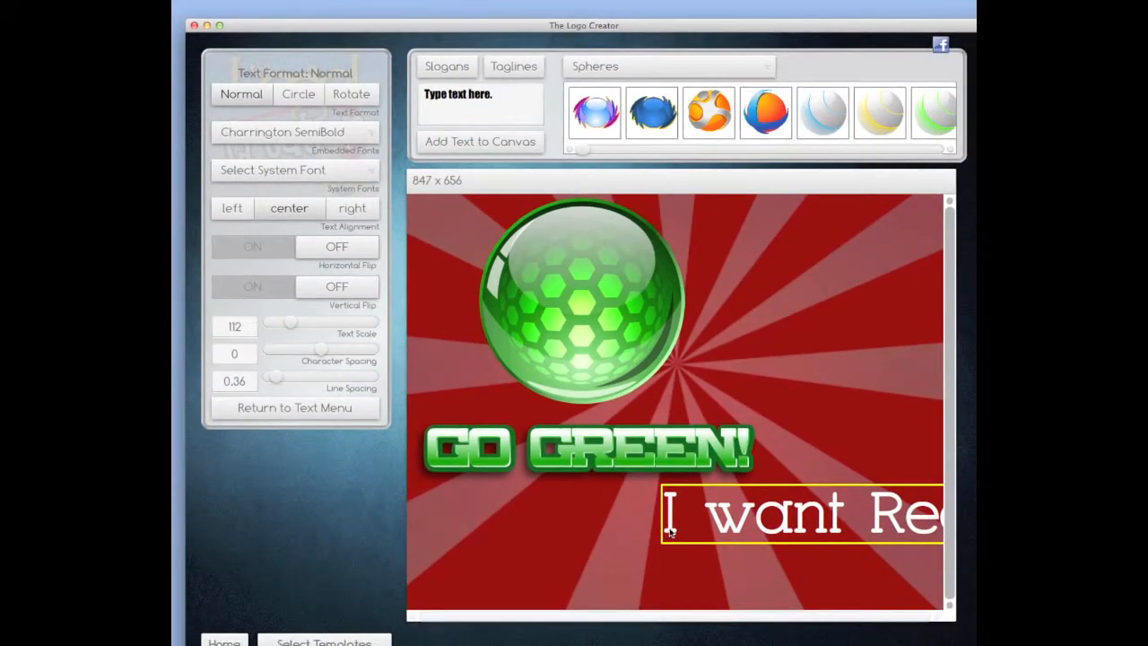
{"action": "left_click_drag", "start_coordinate": [669, 531], "coordinate": [543, 557]}
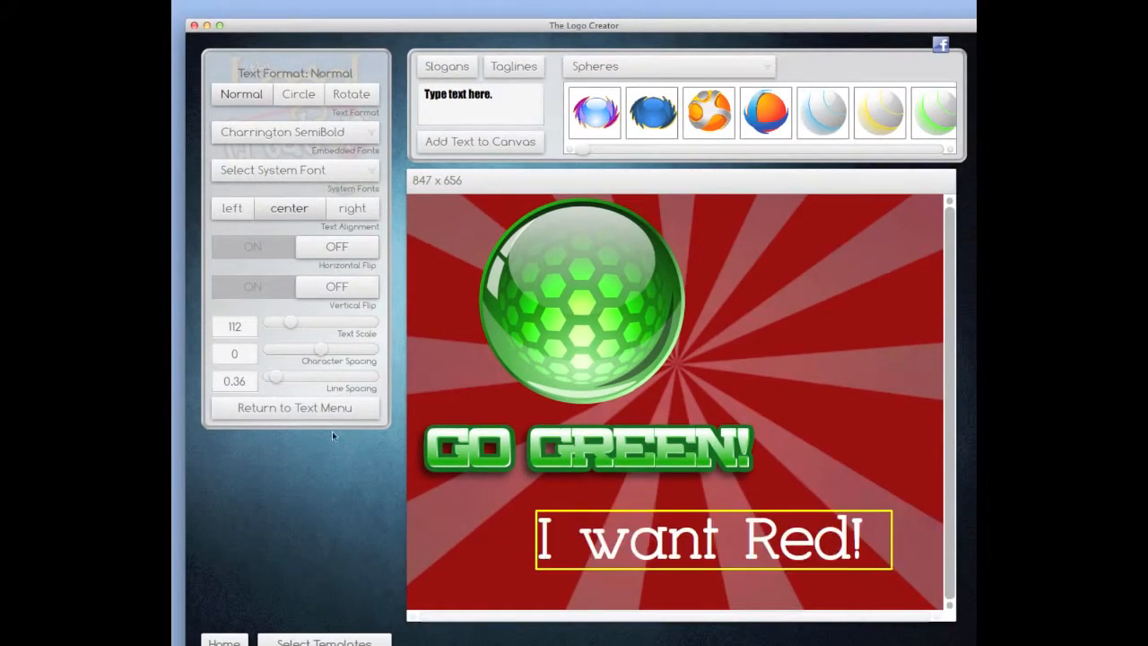
{"action": "left_click", "coordinate": [301, 409]}
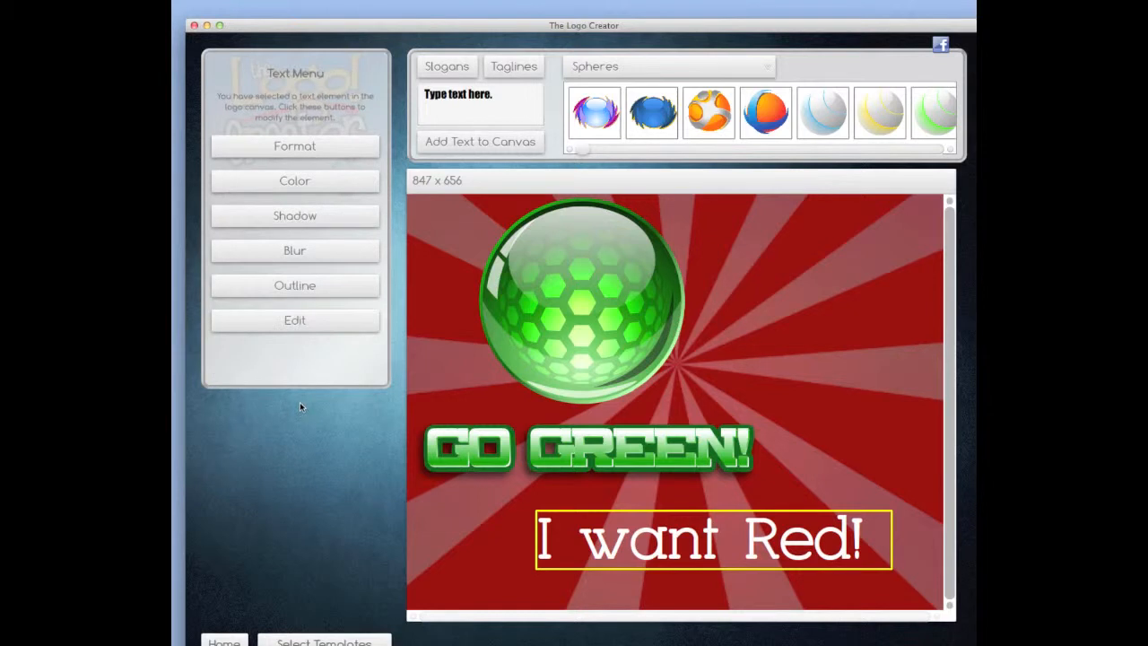
- Turn on an outline for the "I want Red!" text with near-black colour 120101 and strength 40
{"action": "left_click", "coordinate": [287, 285]}
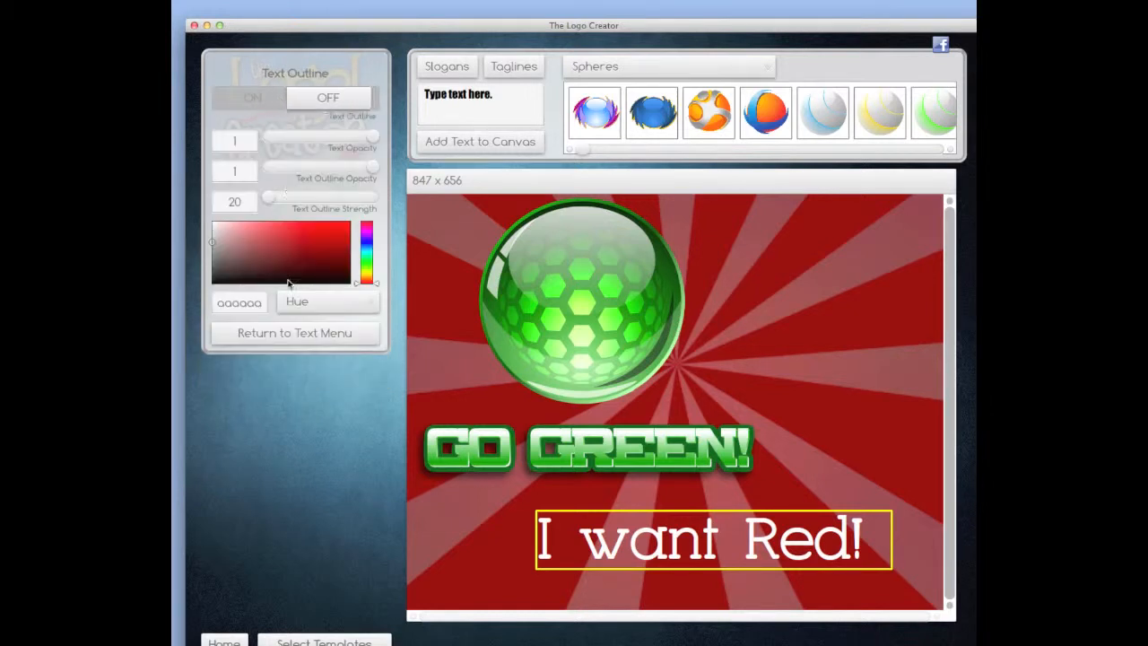
{"action": "left_click", "coordinate": [275, 97]}
{"action": "left_click", "coordinate": [346, 280]}
{"action": "left_click_drag", "start_coordinate": [269, 199], "coordinate": [282, 203]}
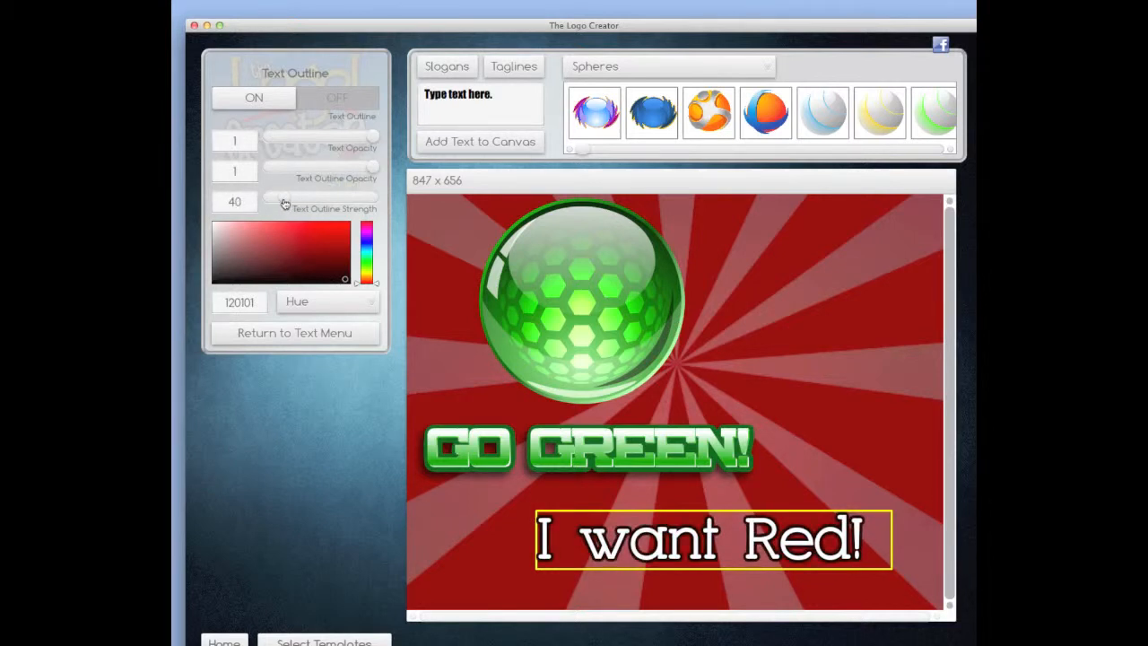
- Change the outline colour of the "I want Red!" text to near-black 0a0a0a
{"action": "left_click_drag", "start_coordinate": [338, 251], "coordinate": [213, 281]}
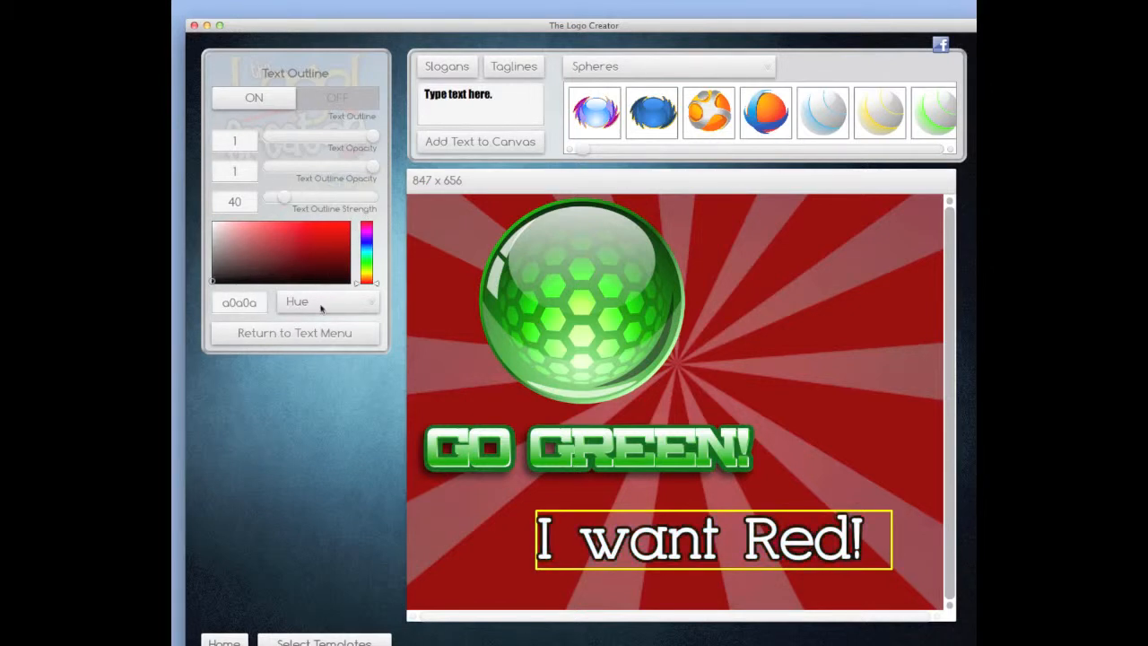
{"action": "left_click", "coordinate": [323, 333]}
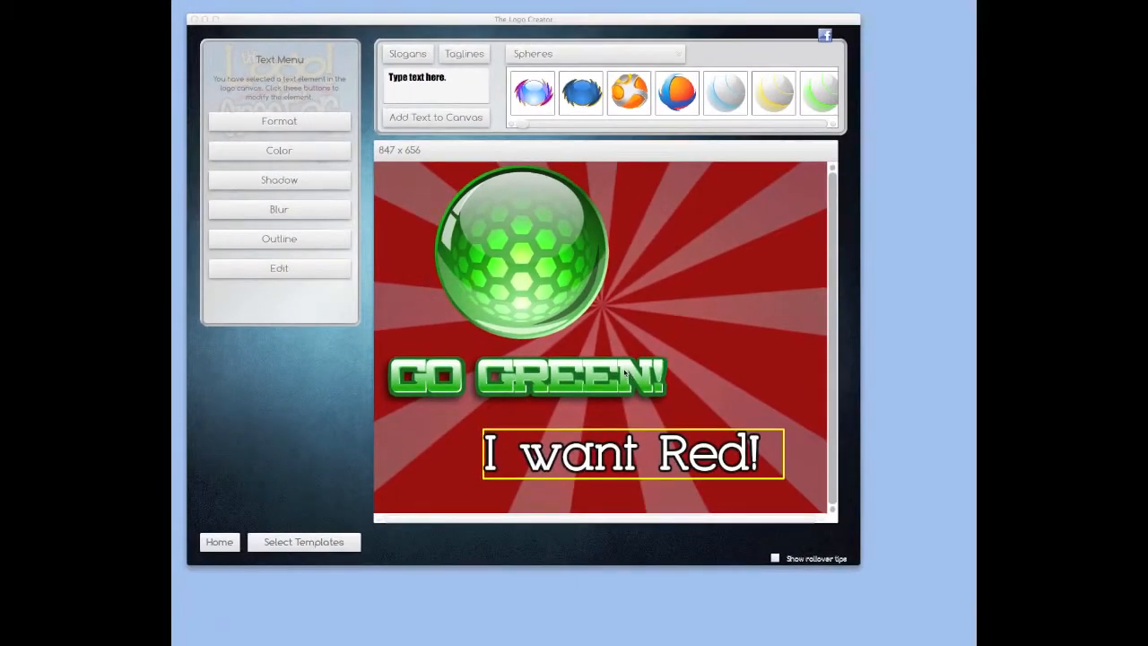
- Move both layers of the "Go Green!" headline to the right and stack them again below the sphere
{"action": "left_click", "coordinate": [625, 373]}
{"action": "left_click_drag", "start_coordinate": [625, 373], "coordinate": [740, 306]}
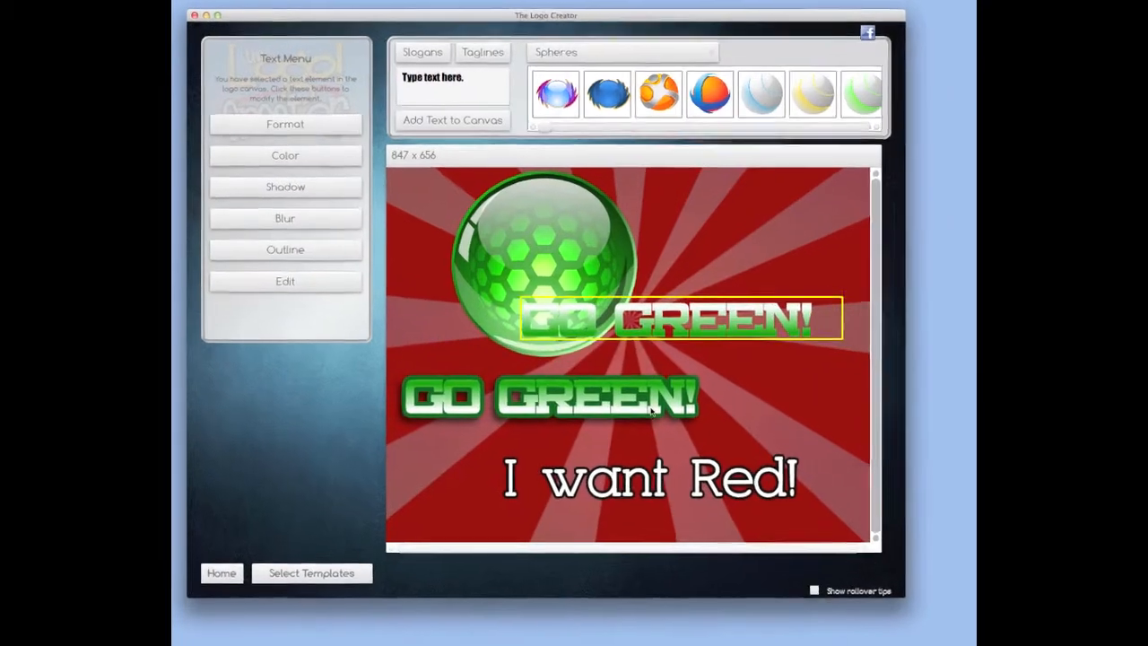
{"action": "left_click_drag", "start_coordinate": [624, 392], "coordinate": [701, 398]}
{"action": "left_click_drag", "start_coordinate": [773, 439], "coordinate": [775, 442]}
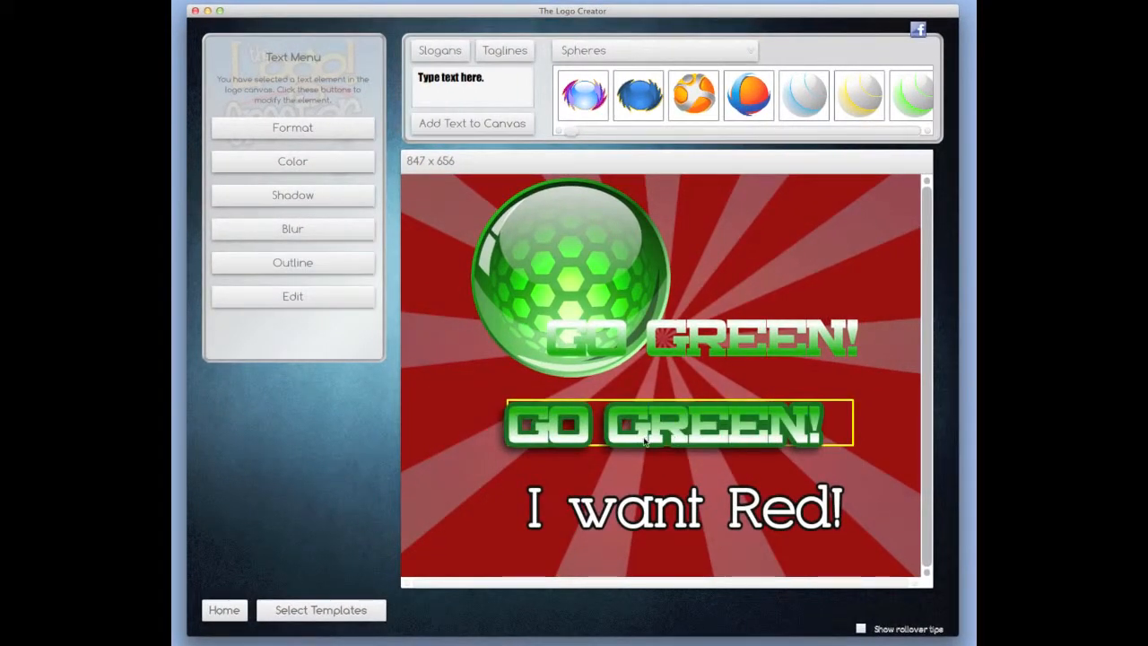
{"action": "left_click_drag", "start_coordinate": [686, 363], "coordinate": [644, 440]}
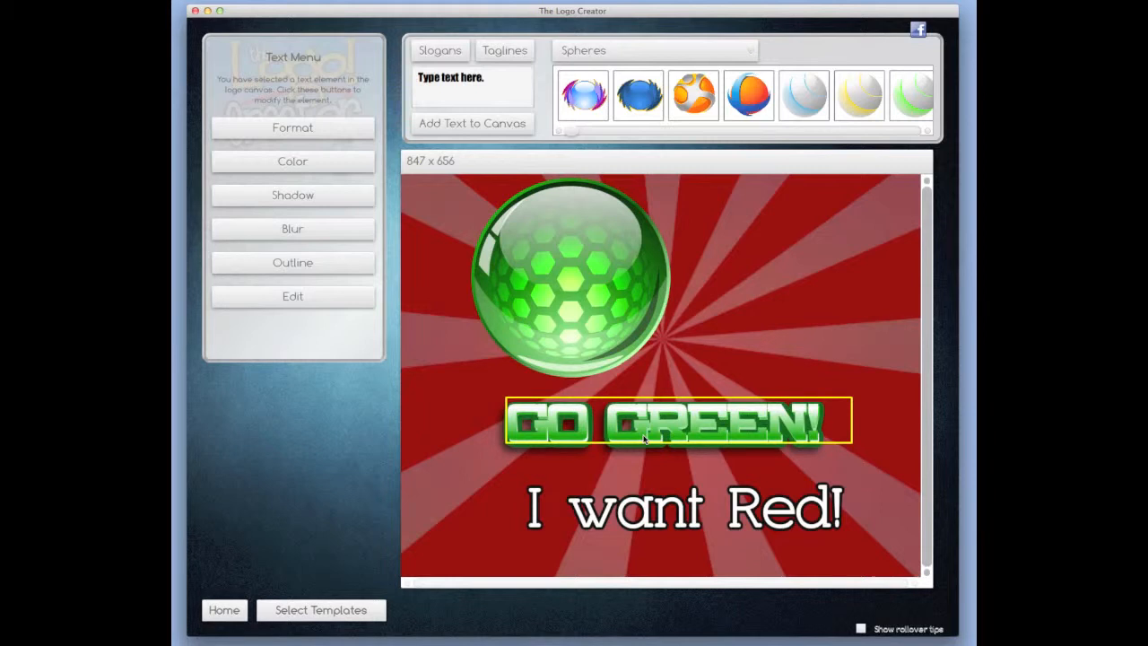
{"action": "left_click", "coordinate": [730, 380]}
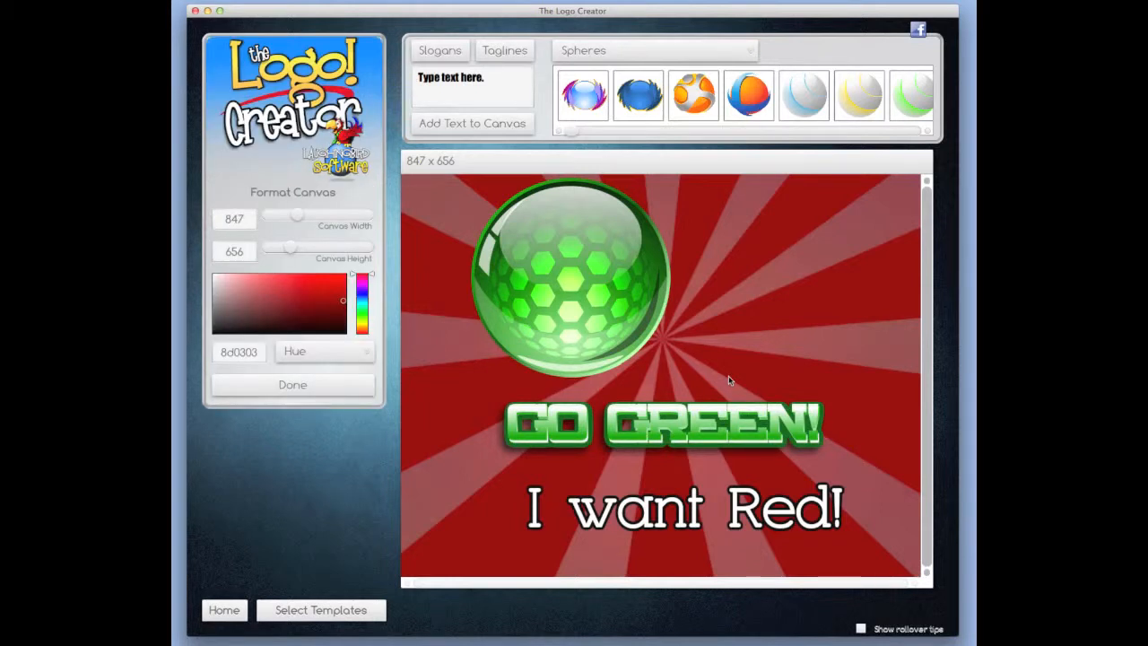
- Separate the two "Go Green!" layers, placing the gradient text just above the outlined, shadowed text
{"action": "left_click", "coordinate": [676, 427]}
{"action": "left_click_drag", "start_coordinate": [676, 427], "coordinate": [680, 395]}
{"action": "left_click_drag", "start_coordinate": [679, 434], "coordinate": [686, 449]}
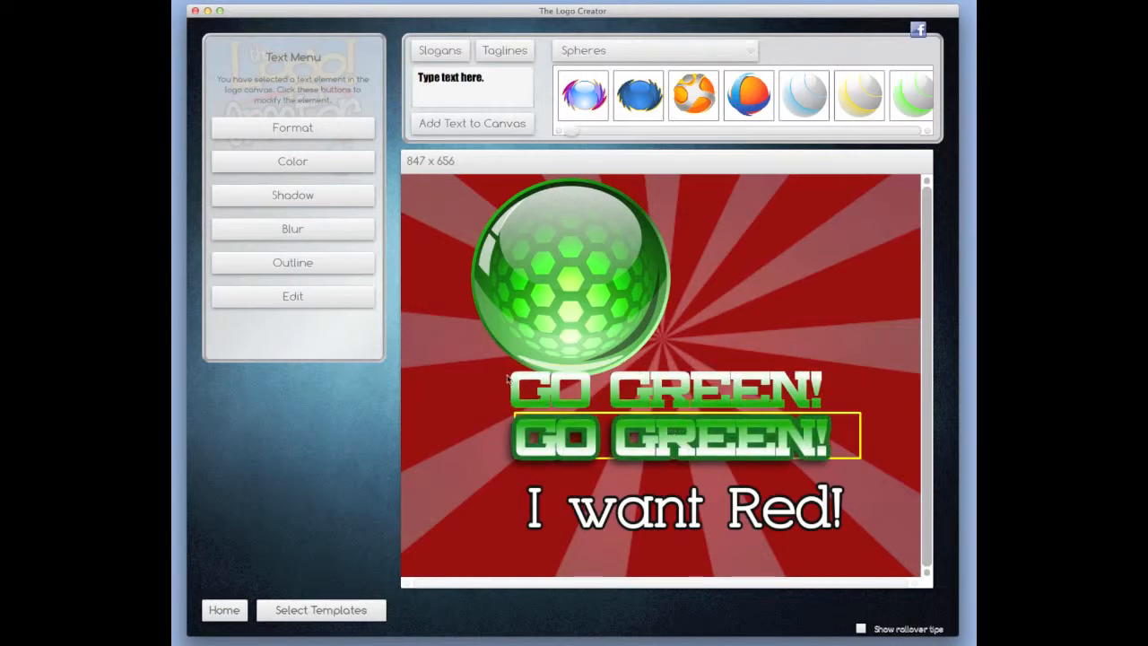
- Set the outline colour of the lower "Go Green!" text to red d00000 and shift the text slightly
{"action": "left_click", "coordinate": [321, 267]}
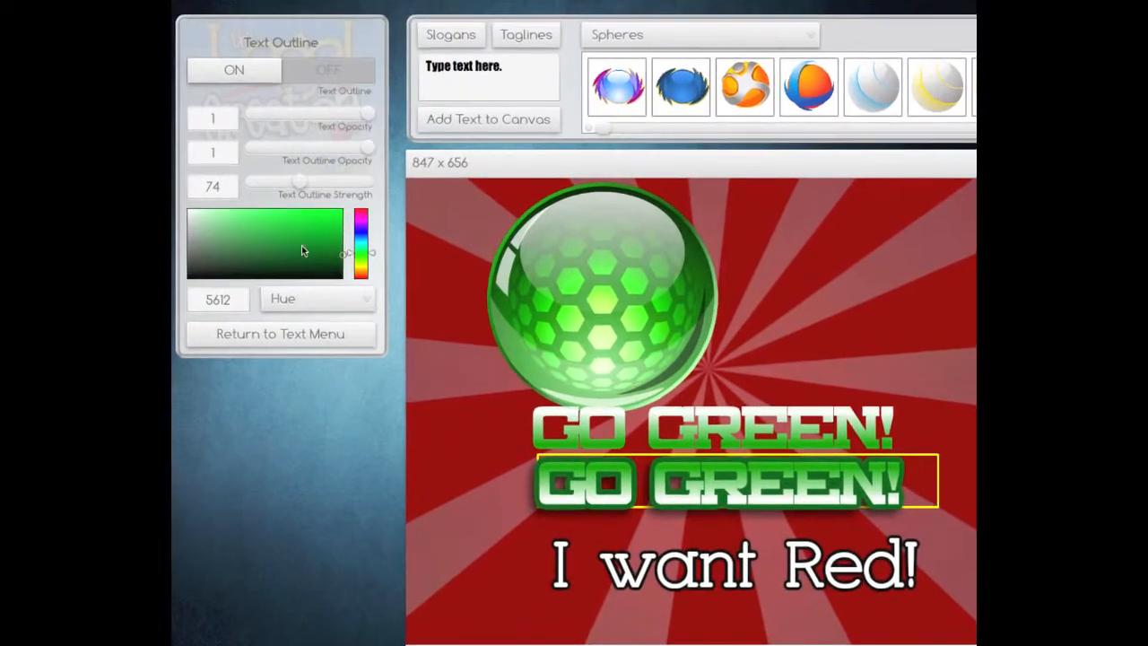
{"action": "left_click_drag", "start_coordinate": [362, 243], "coordinate": [360, 212]}
{"action": "left_click", "coordinate": [345, 212]}
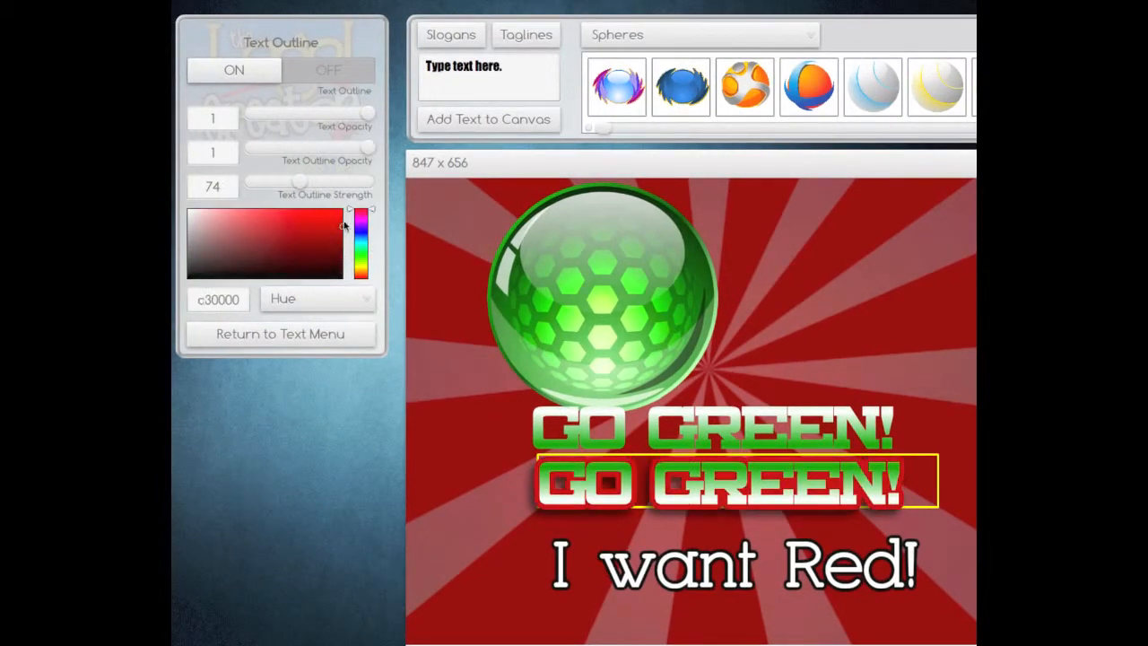
{"action": "left_click", "coordinate": [343, 221]}
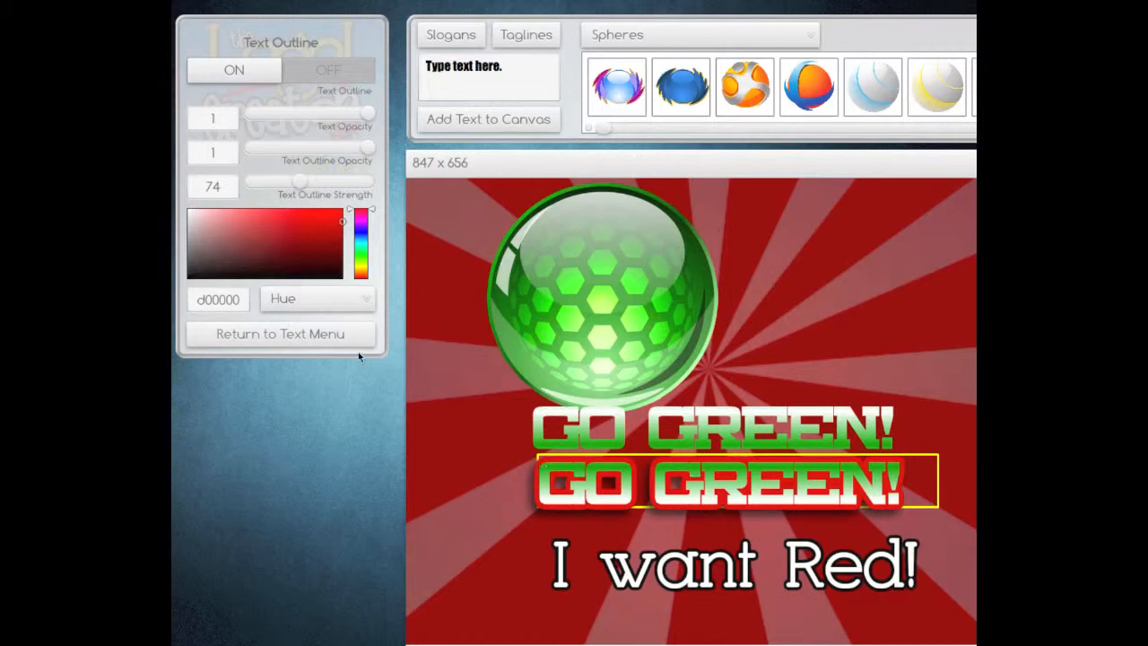
{"action": "left_click", "coordinate": [329, 333]}
{"action": "left_click_drag", "start_coordinate": [541, 481], "coordinate": [537, 496]}
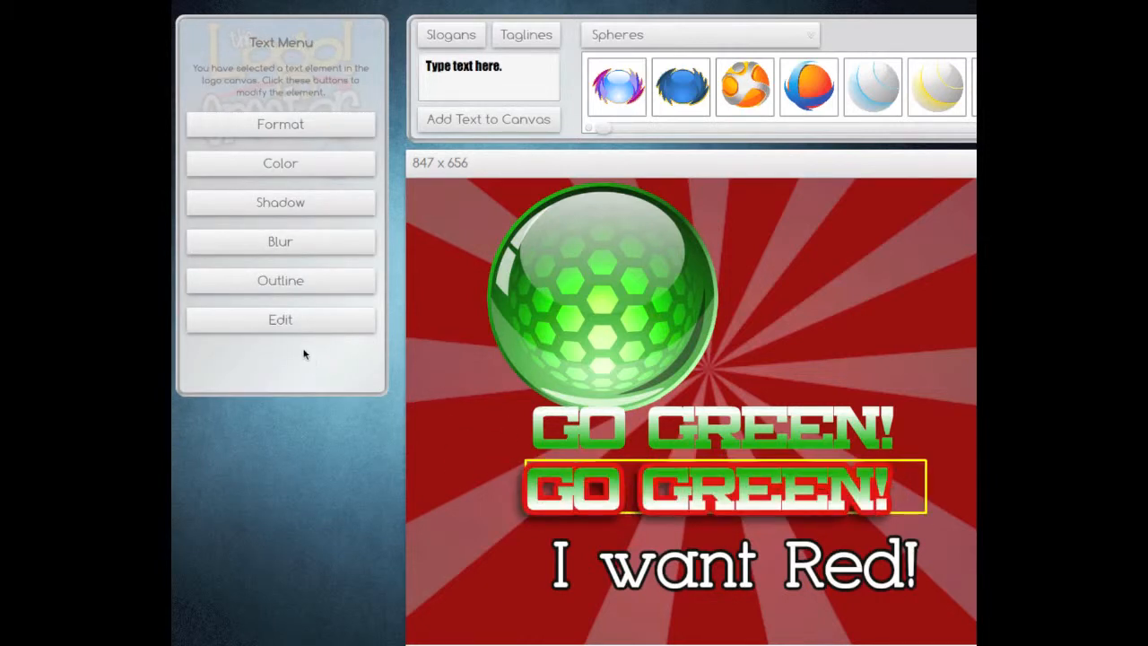
- Change the wording of the lower, red-outlined "Go Green!" text to "Go Red!"
{"action": "left_click", "coordinate": [286, 327]}
{"action": "left_click_drag", "start_coordinate": [215, 70], "coordinate": [299, 74]}
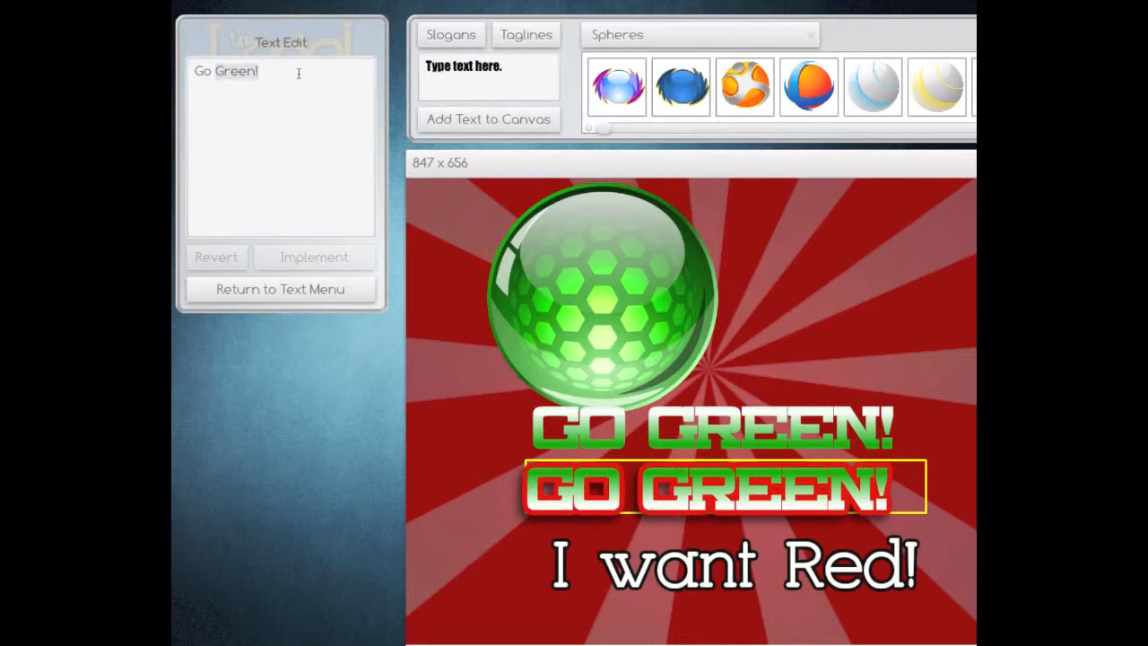
{"action": "type", "text": "Red"}
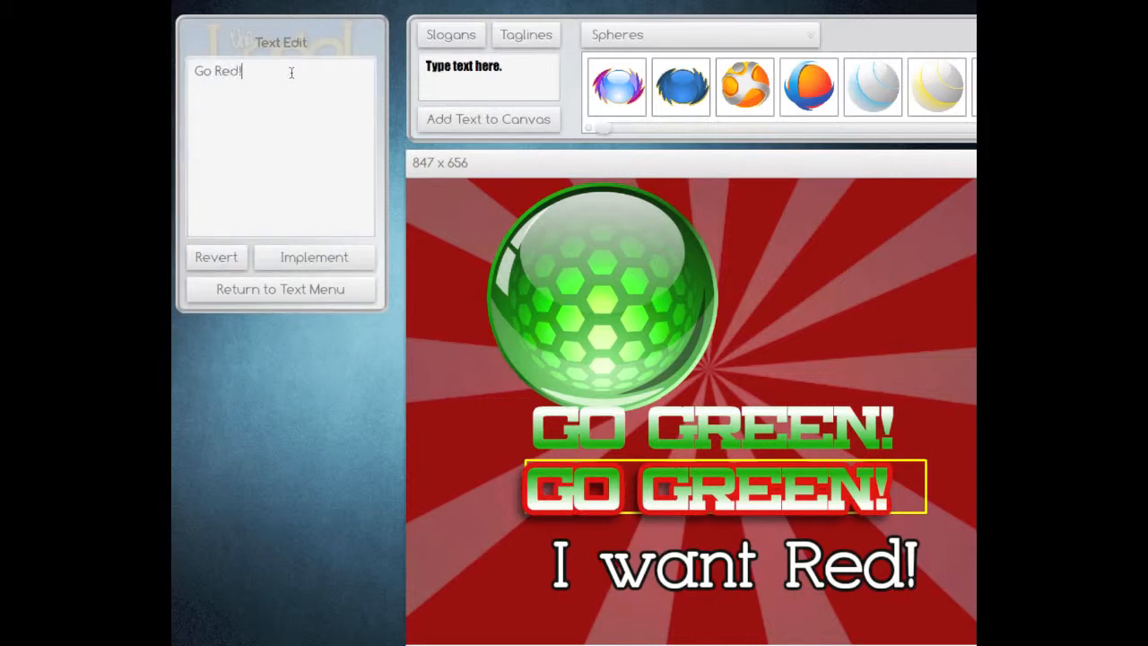
{"action": "left_click", "coordinate": [304, 254]}
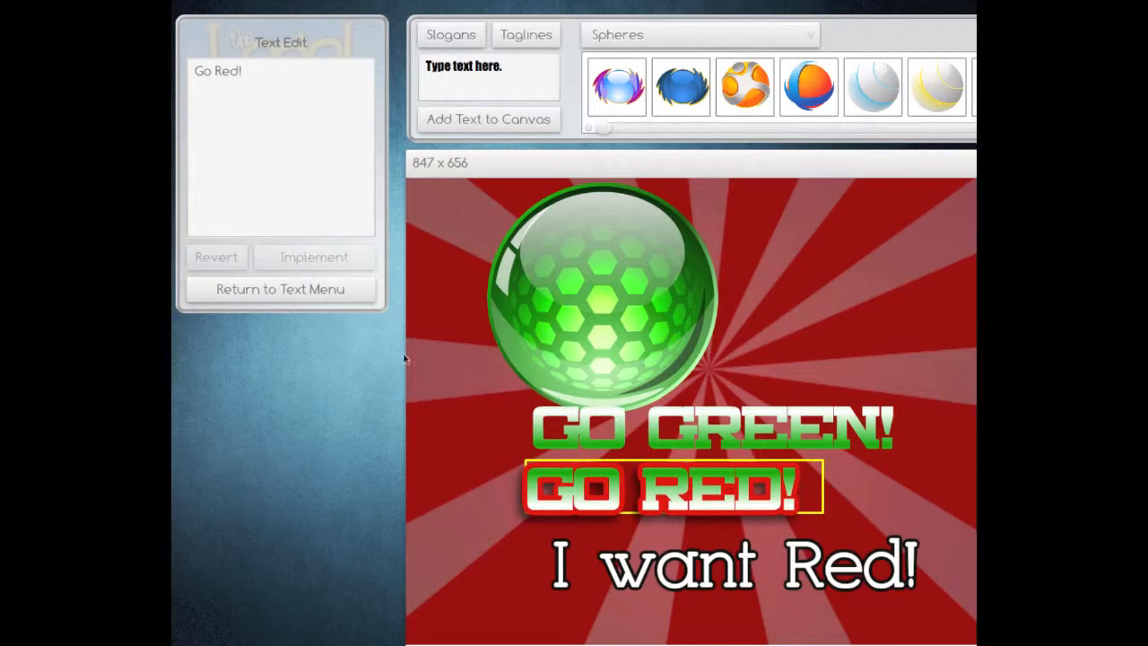
- Change the upper "Go Green!" text to "Go Red!" and move it slightly to the right of the lower layer
{"action": "left_click", "coordinate": [556, 546]}
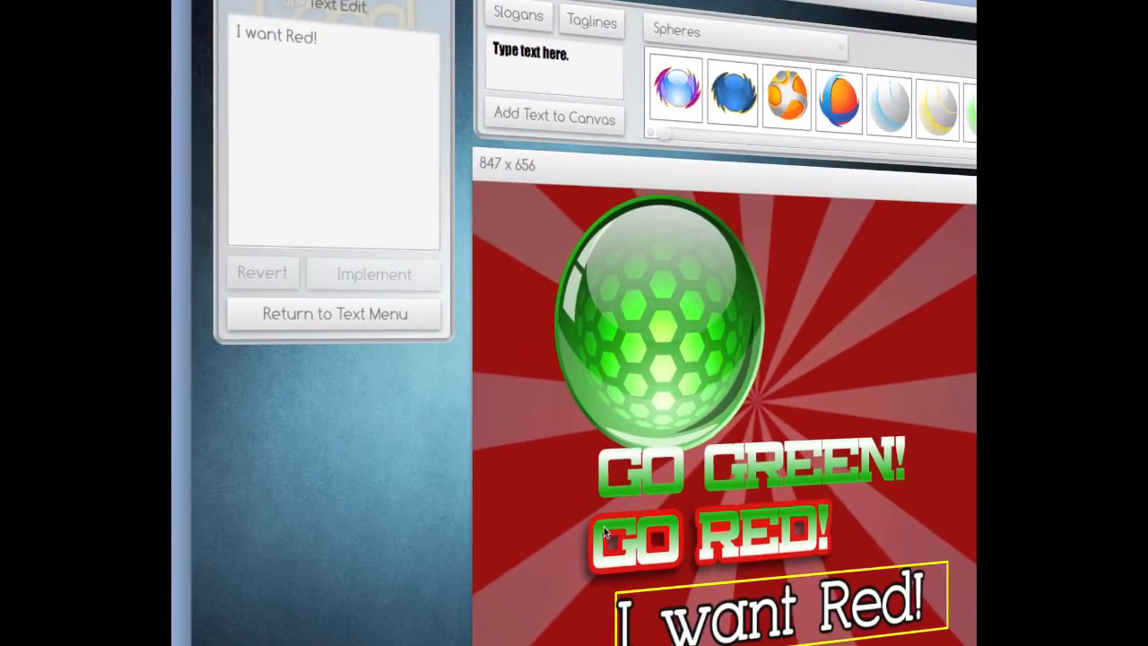
{"action": "left_click", "coordinate": [540, 487]}
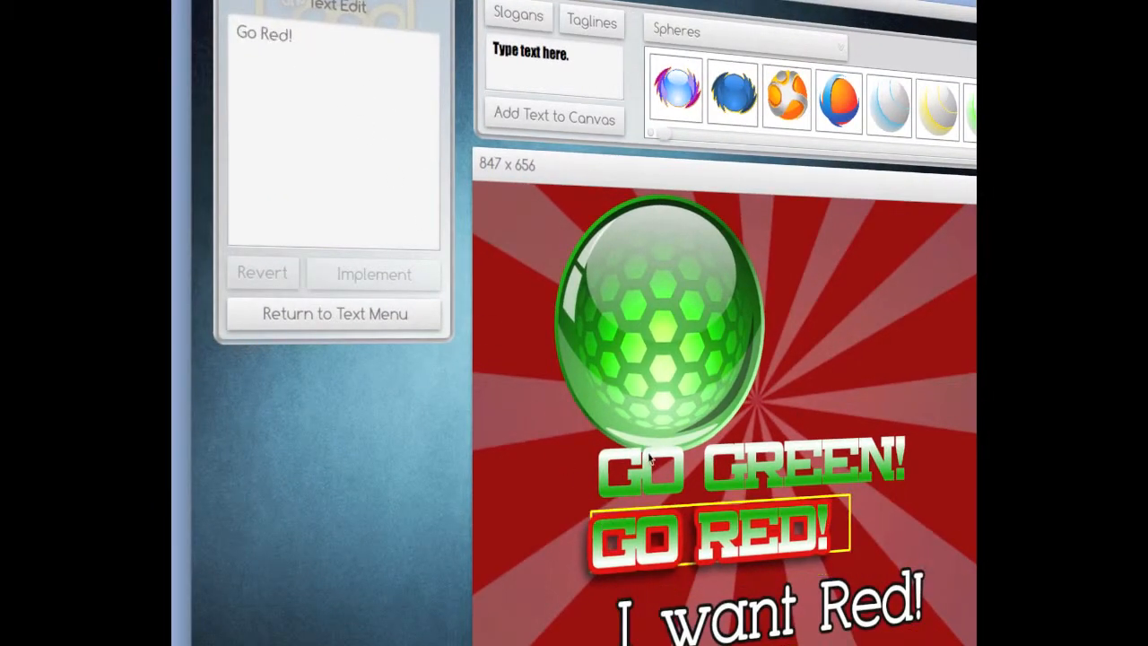
{"action": "left_click", "coordinate": [651, 460]}
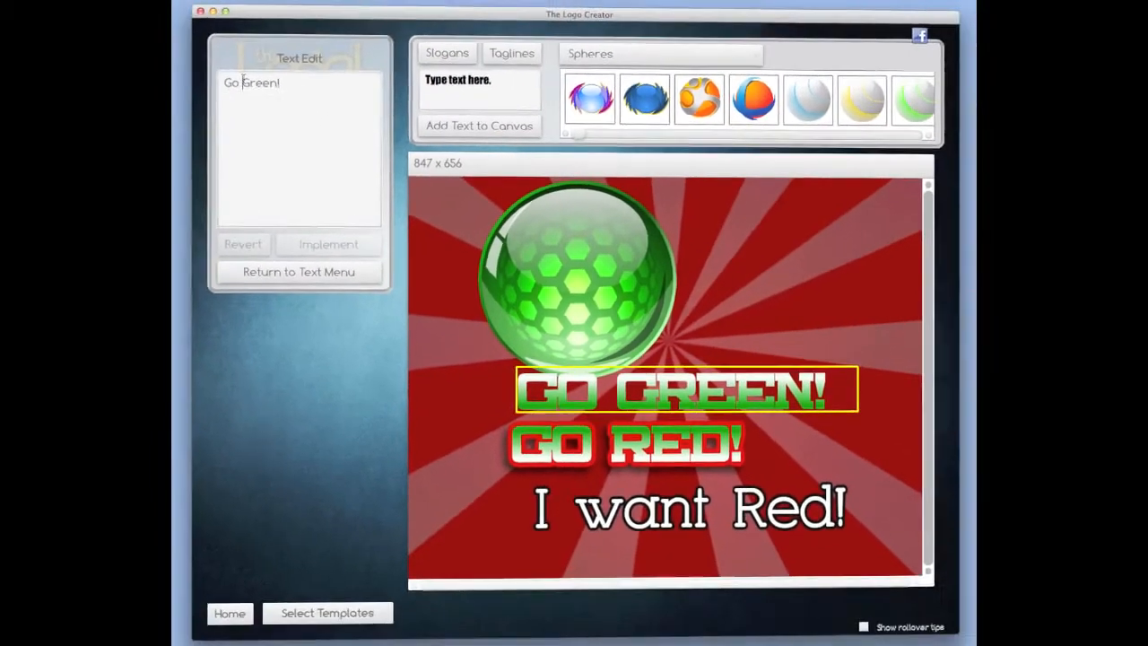
{"action": "left_click_drag", "start_coordinate": [264, 34], "coordinate": [305, 34]}
{"action": "type", "text": "Red"}
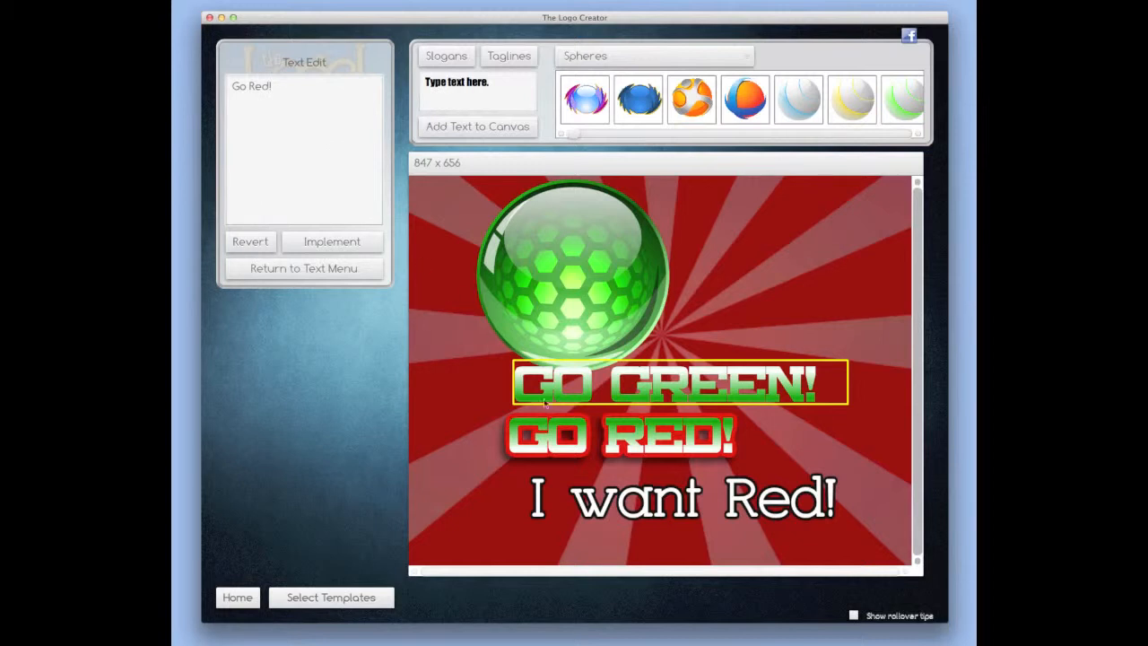
{"action": "left_click", "coordinate": [357, 249]}
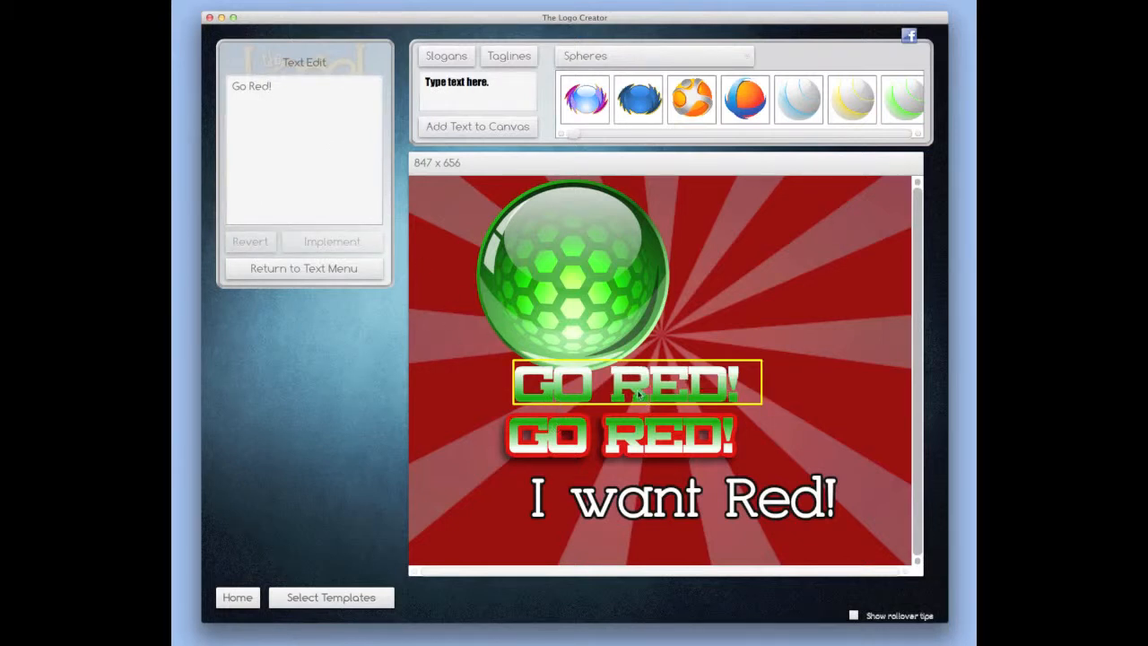
{"action": "left_click_drag", "start_coordinate": [637, 390], "coordinate": [683, 392]}
- Open the colour settings of the upper "Go Red!" text, try a solid fill and switch back to the gradient fill
{"action": "left_click", "coordinate": [324, 270]}
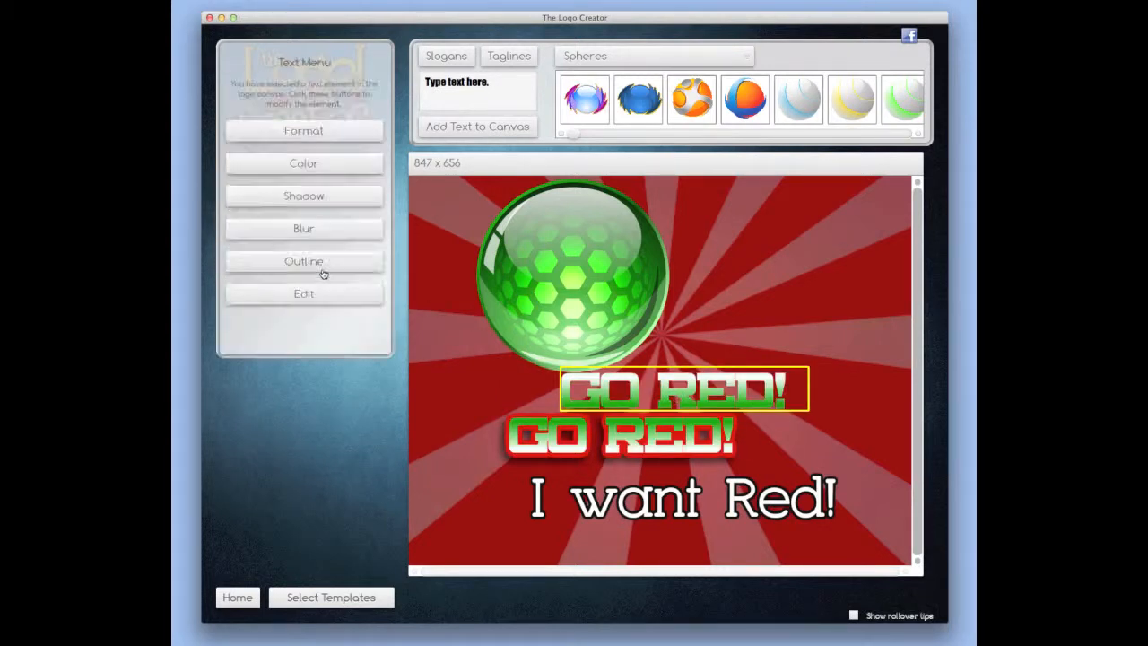
{"action": "left_click", "coordinate": [301, 165]}
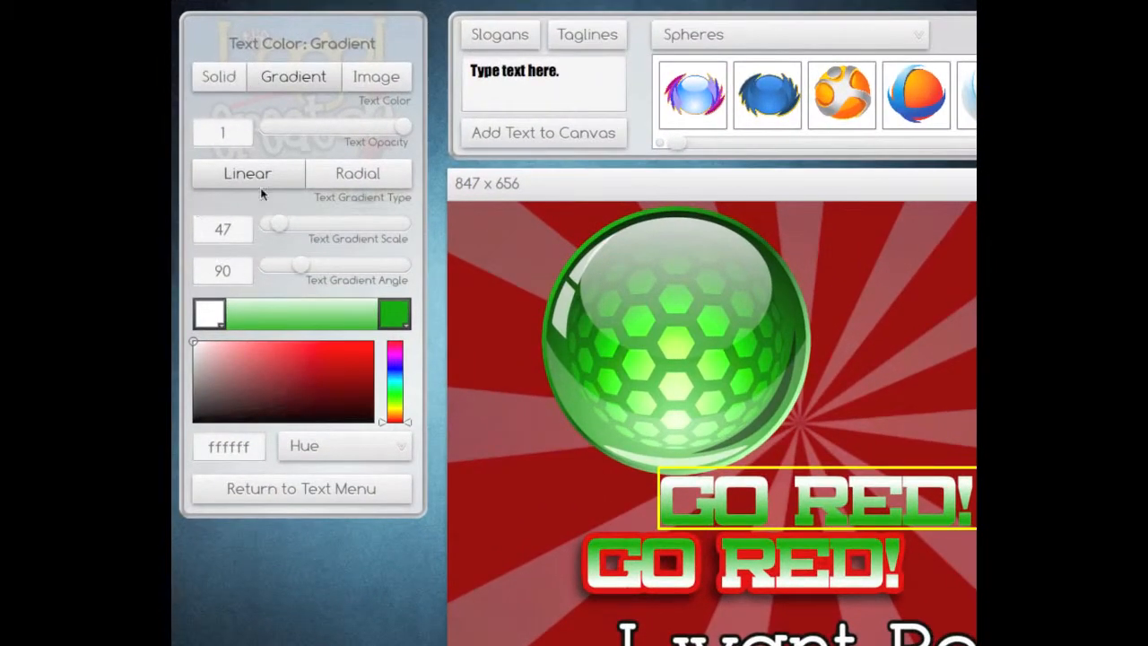
{"action": "left_click", "coordinate": [208, 77]}
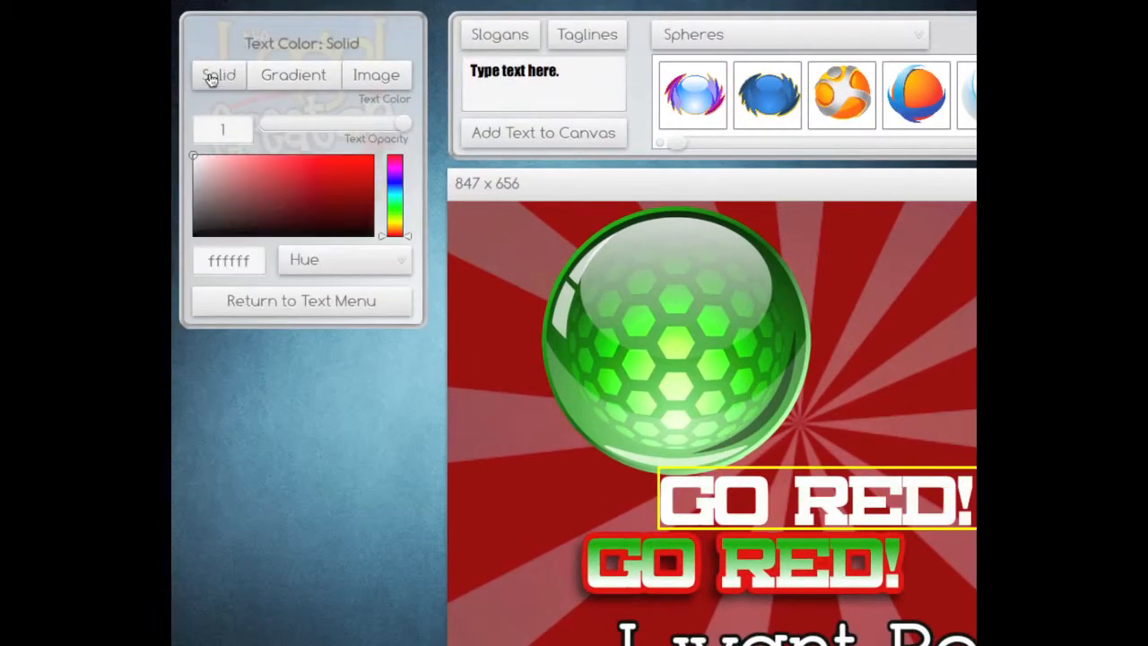
{"action": "left_click", "coordinate": [275, 83]}
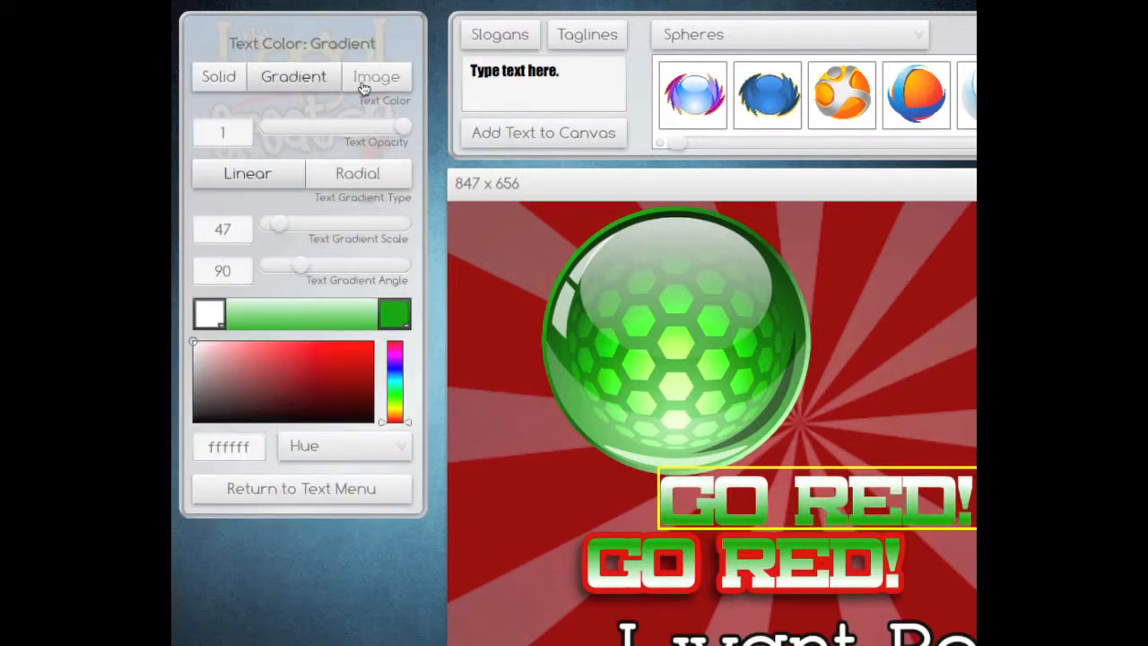
- Try a gradient from green 18CE54 to orange CC6633 on the upper "Go Red!" text
{"action": "left_click", "coordinate": [208, 318]}
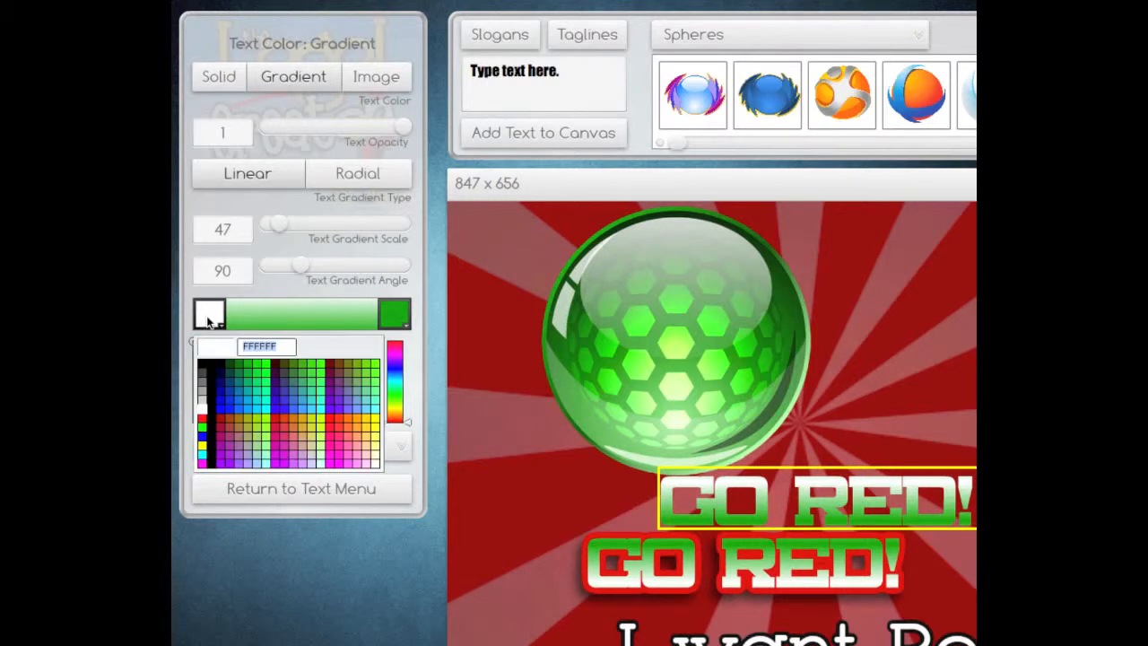
{"action": "left_click", "coordinate": [240, 374]}
{"action": "left_click_drag", "start_coordinate": [299, 389], "coordinate": [353, 356]}
{"action": "left_click", "coordinate": [394, 316]}
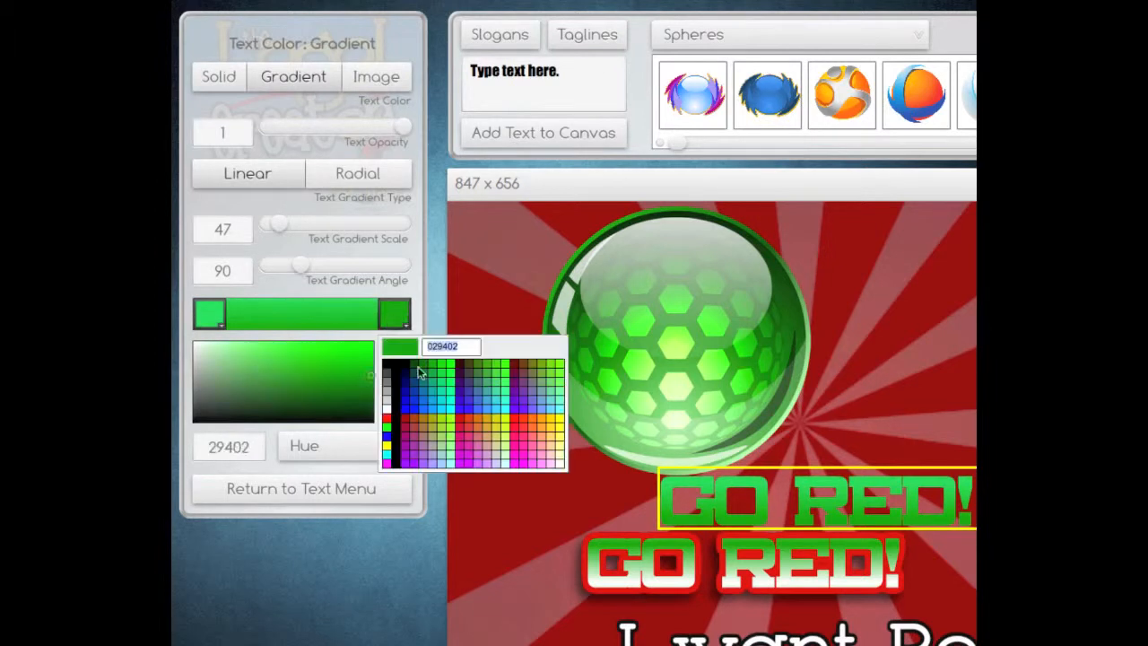
{"action": "left_click", "coordinate": [476, 429]}
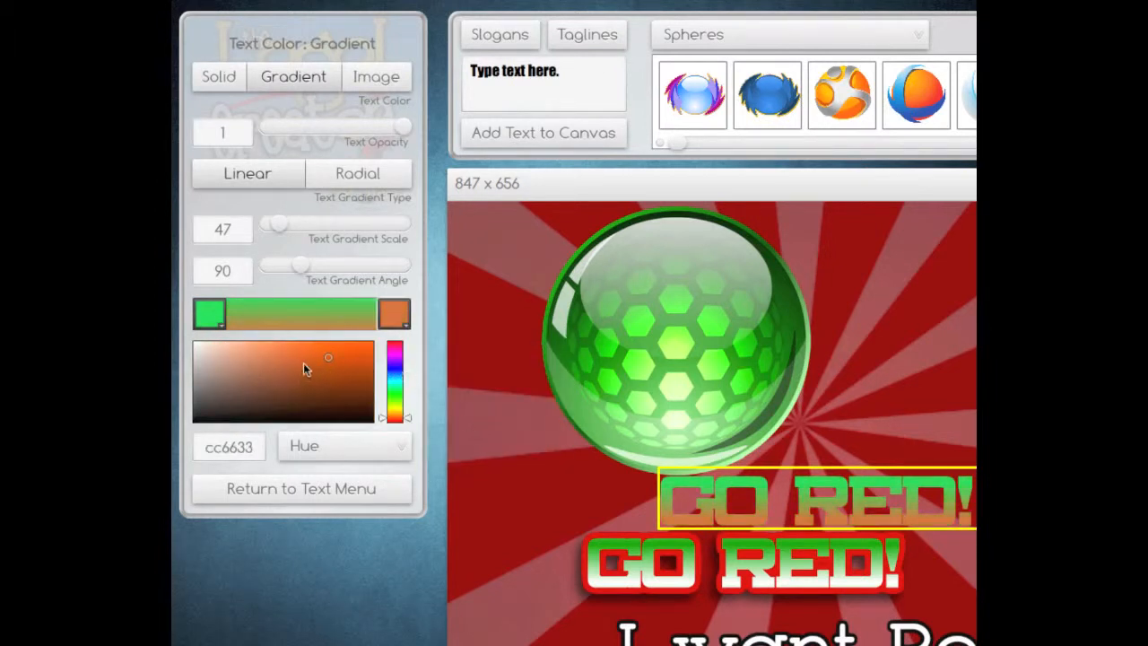
- Set the upper "Go Red!" text's gradient to run from red ff0000 to white ffffff
{"action": "left_click", "coordinate": [209, 317]}
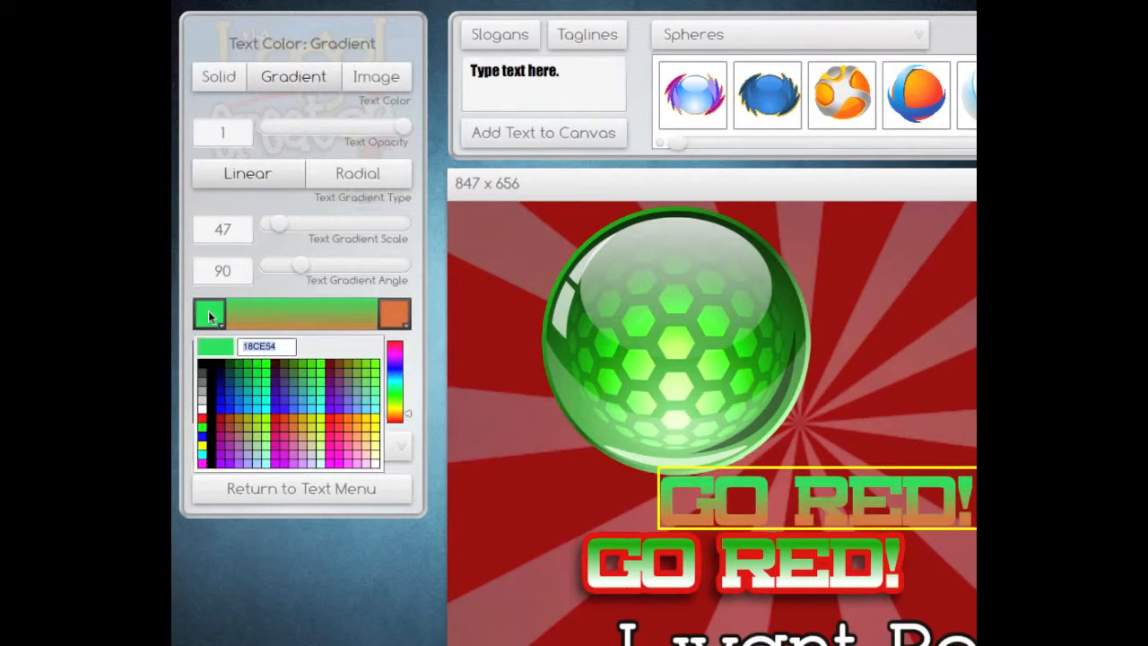
{"action": "left_click", "coordinate": [341, 371]}
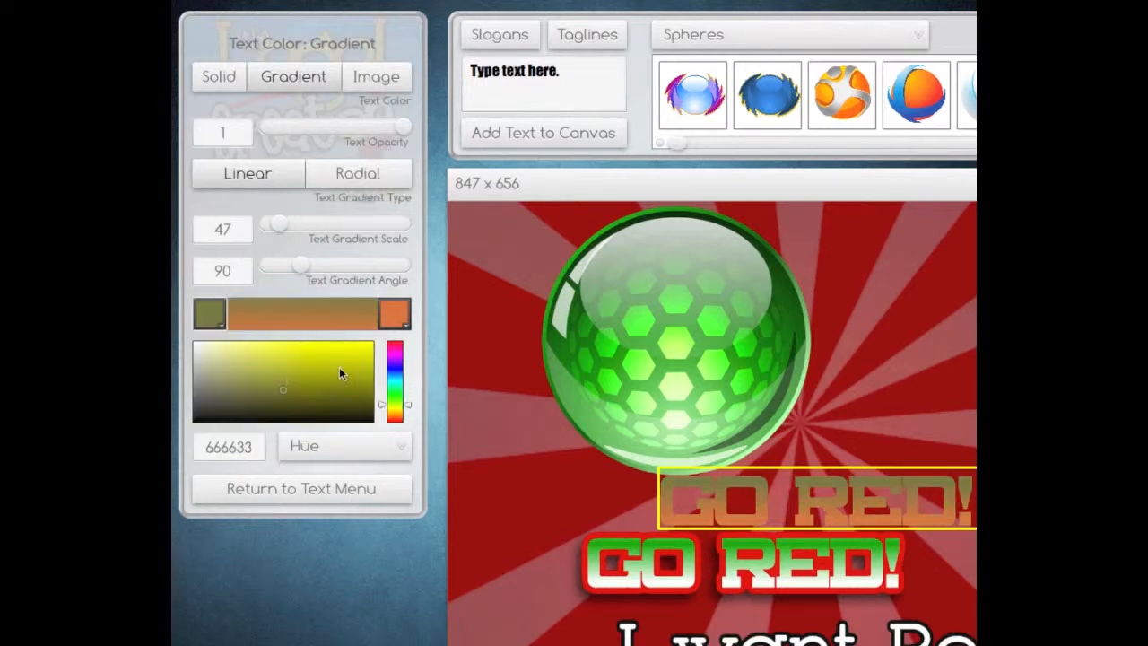
{"action": "left_click", "coordinate": [326, 362]}
{"action": "left_click_drag", "start_coordinate": [328, 360], "coordinate": [372, 330]}
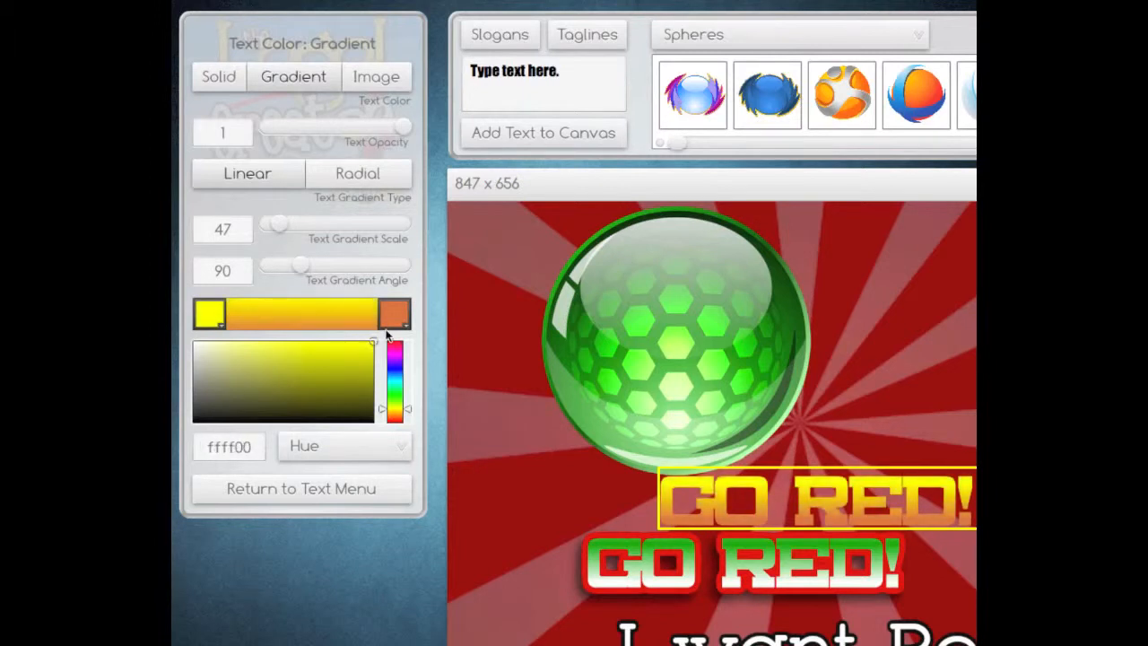
{"action": "left_click_drag", "start_coordinate": [383, 409], "coordinate": [384, 425]}
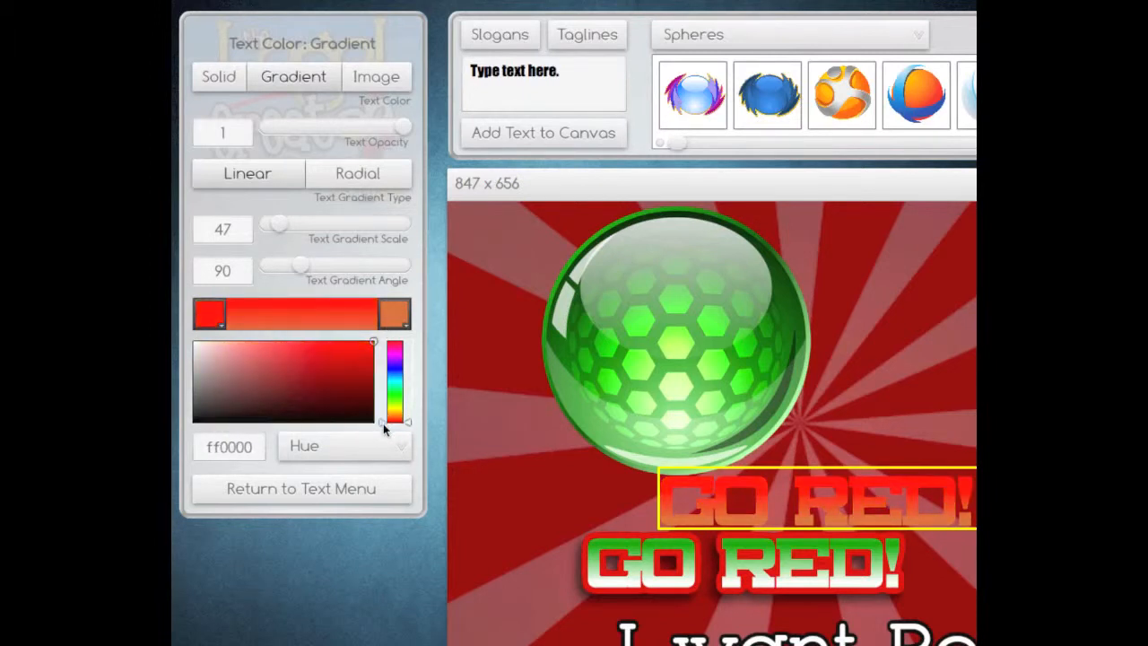
{"action": "left_click", "coordinate": [389, 323]}
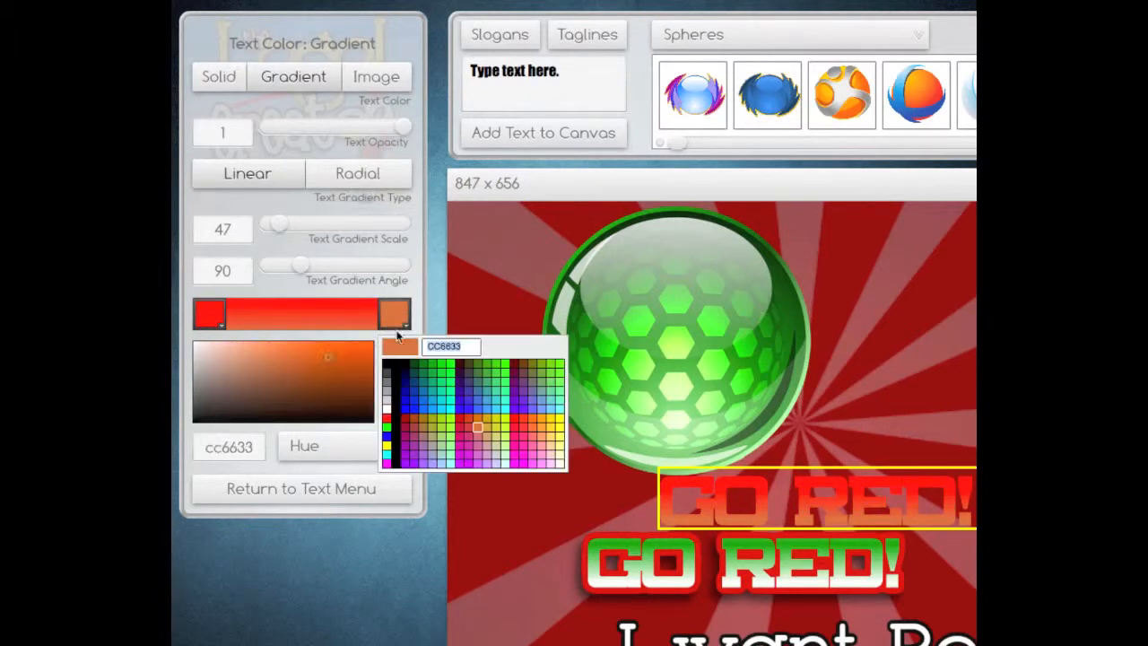
{"action": "left_click", "coordinate": [387, 409]}
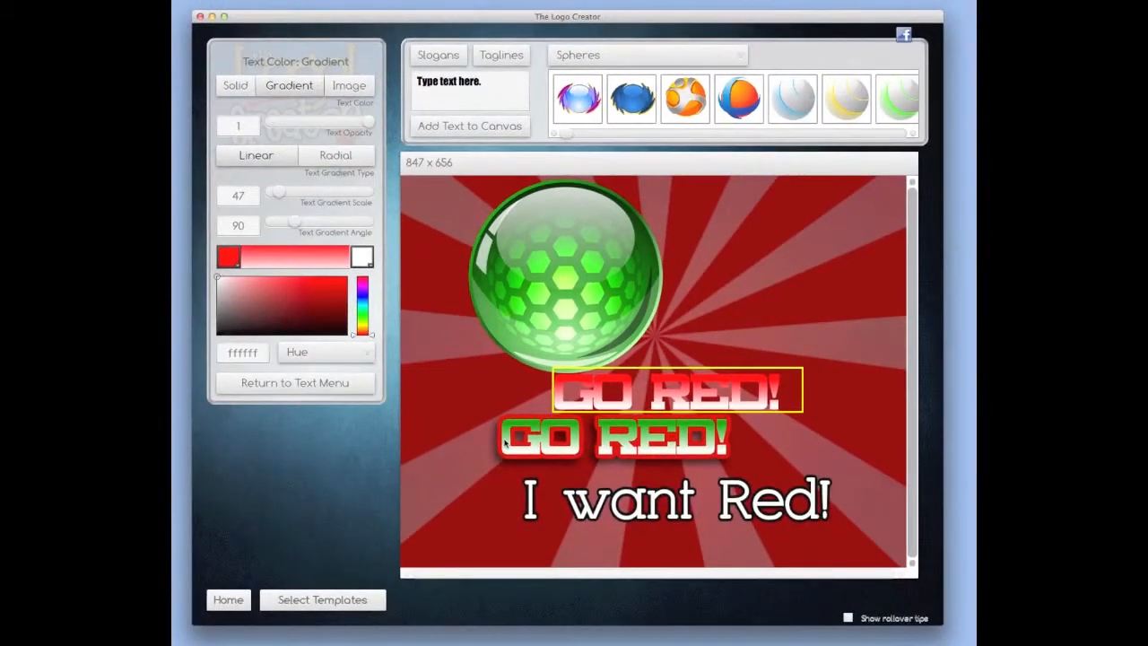
- Set the lower "Go Red!" text's gradient to run from pink ff0066 to white ffffff
{"action": "left_click", "coordinate": [506, 443]}
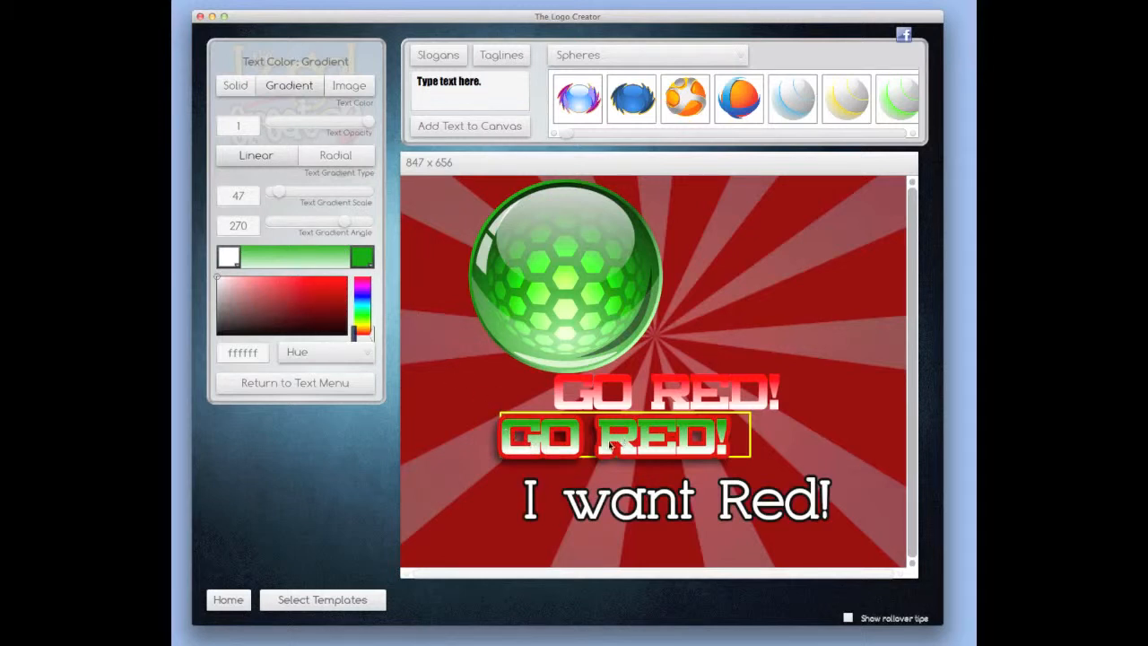
{"action": "left_click_drag", "start_coordinate": [608, 439], "coordinate": [607, 440]}
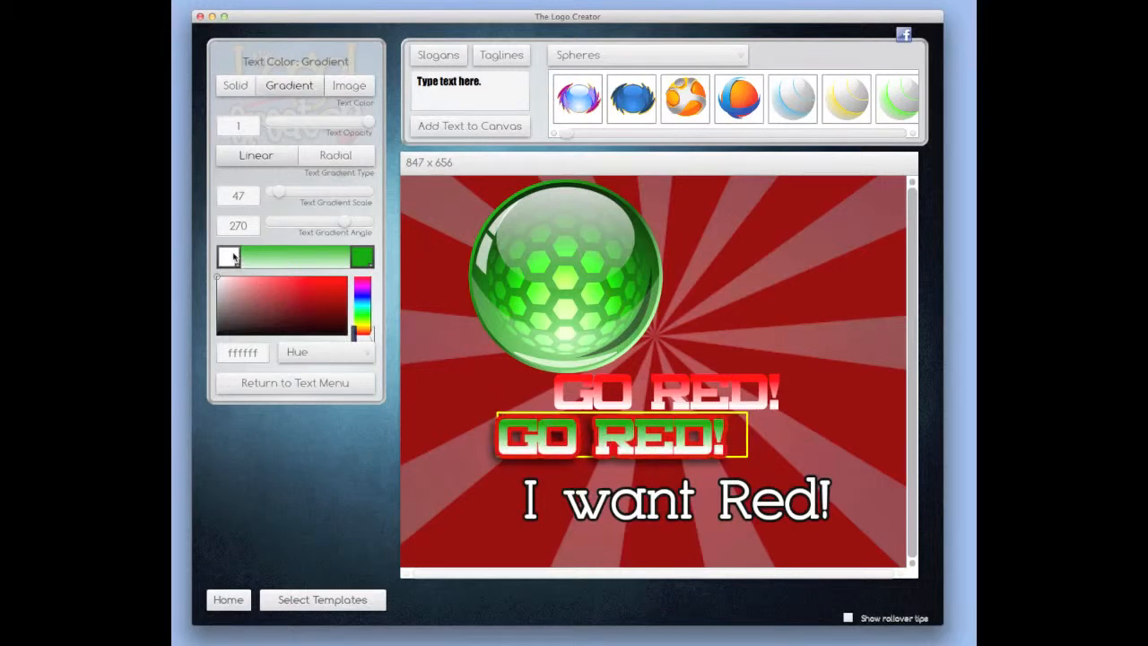
{"action": "left_click", "coordinate": [232, 257]}
{"action": "left_click", "coordinate": [317, 347]}
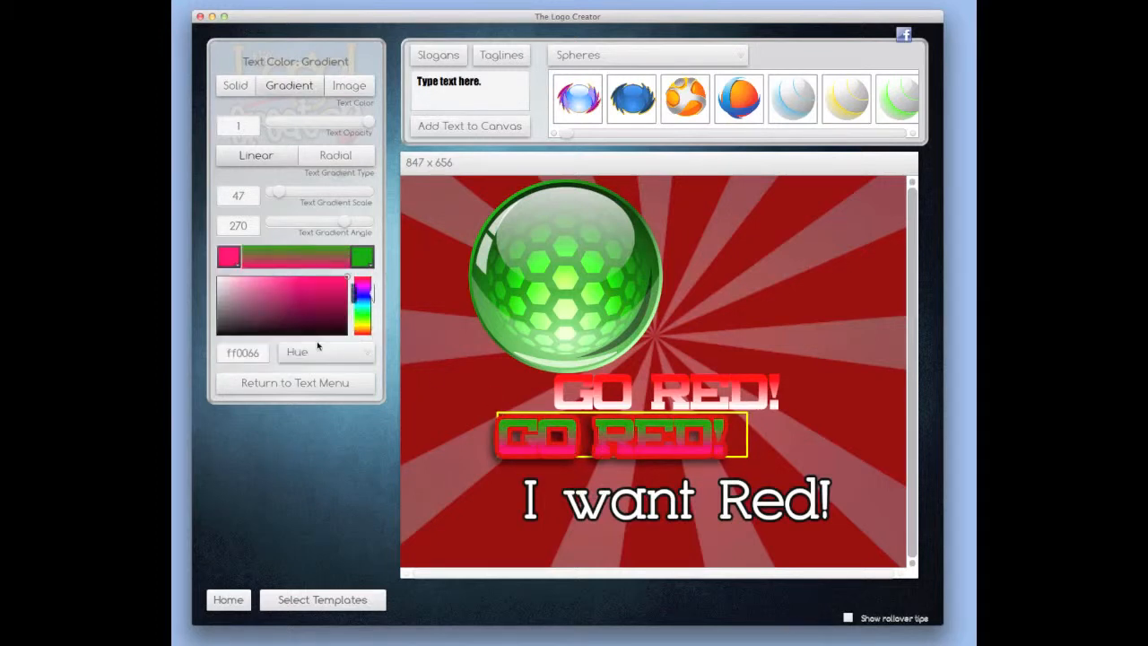
{"action": "left_click", "coordinate": [363, 262]}
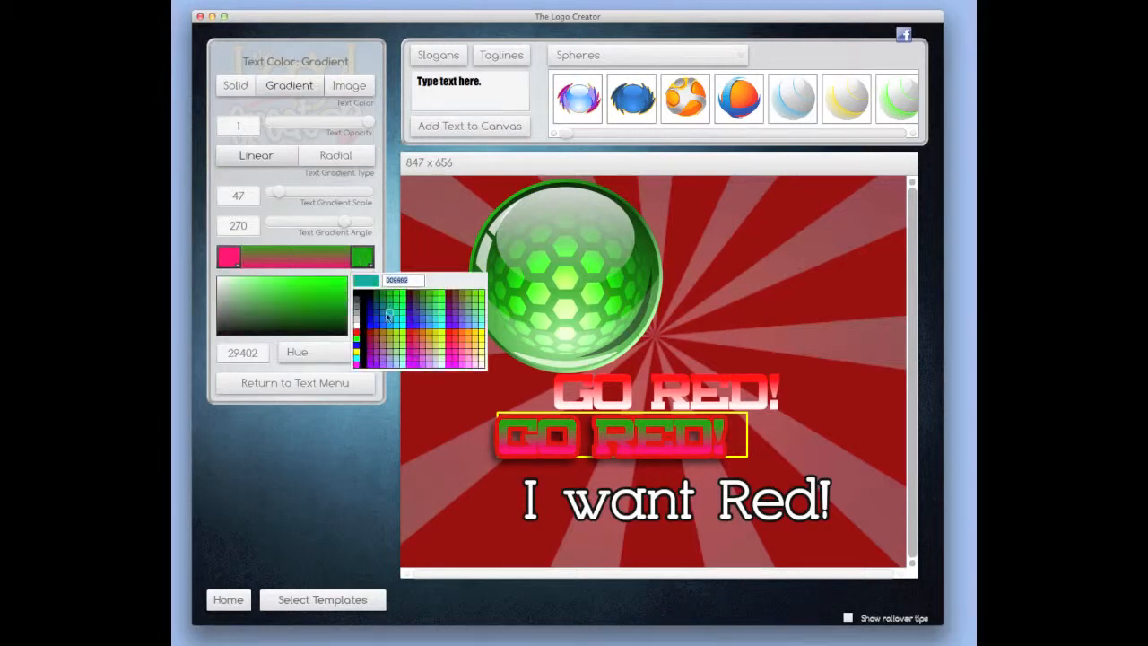
{"action": "left_click", "coordinate": [357, 330]}
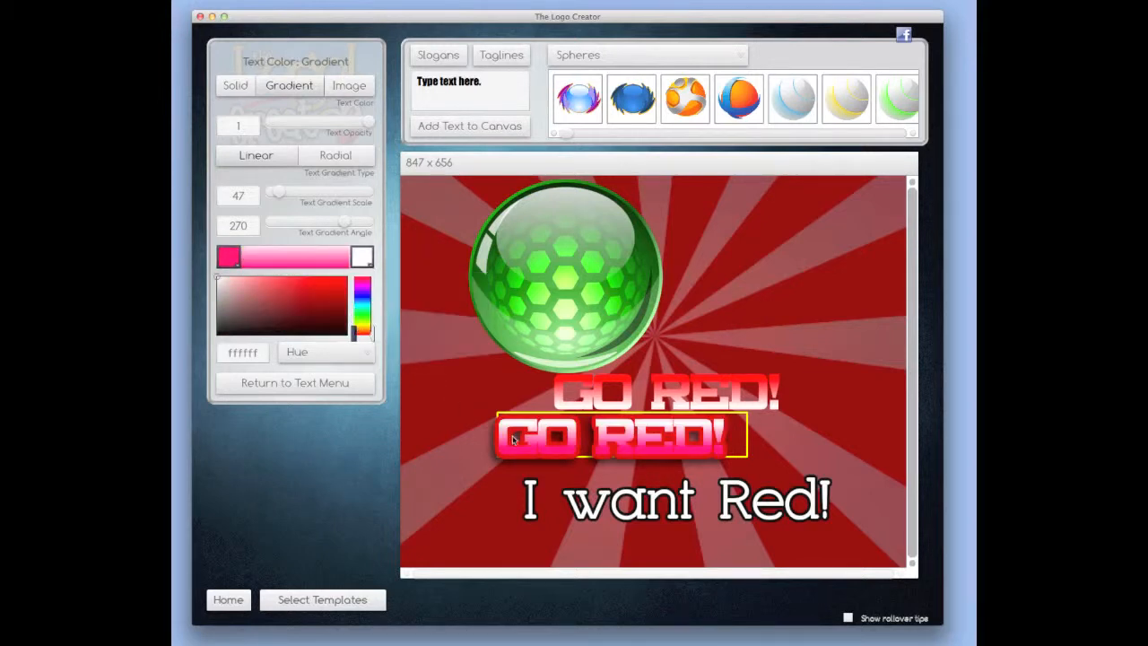
- Shift the lower "Go Red!" text slightly right, place the upper one directly over it and deselect
{"action": "left_click_drag", "start_coordinate": [503, 440], "coordinate": [515, 442]}
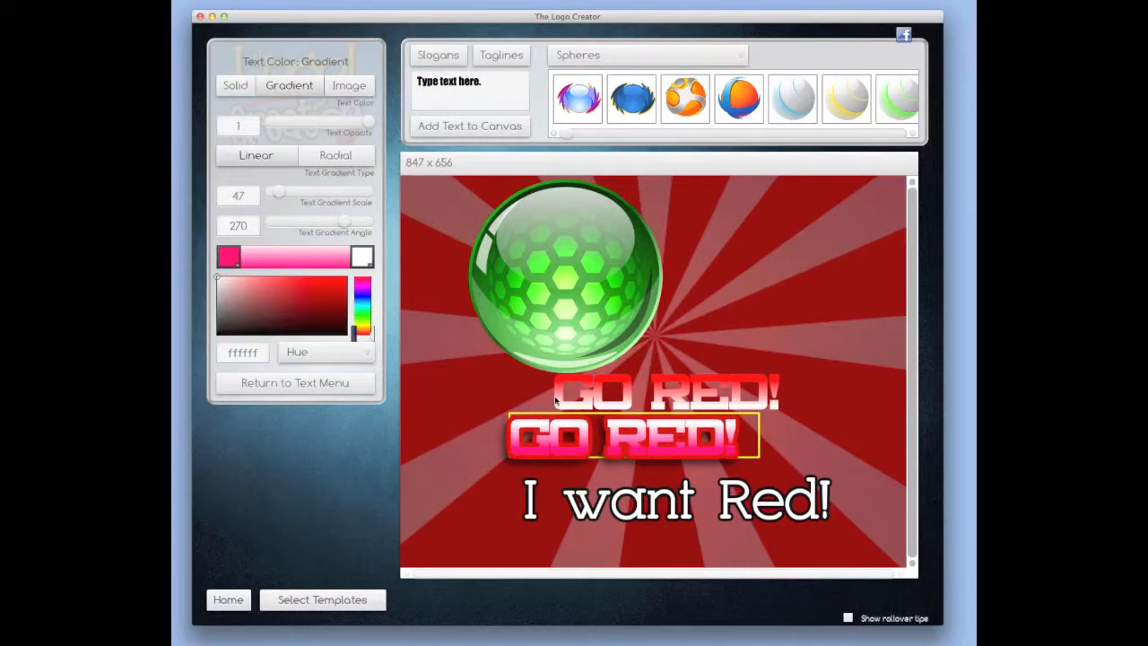
{"action": "left_click", "coordinate": [558, 401]}
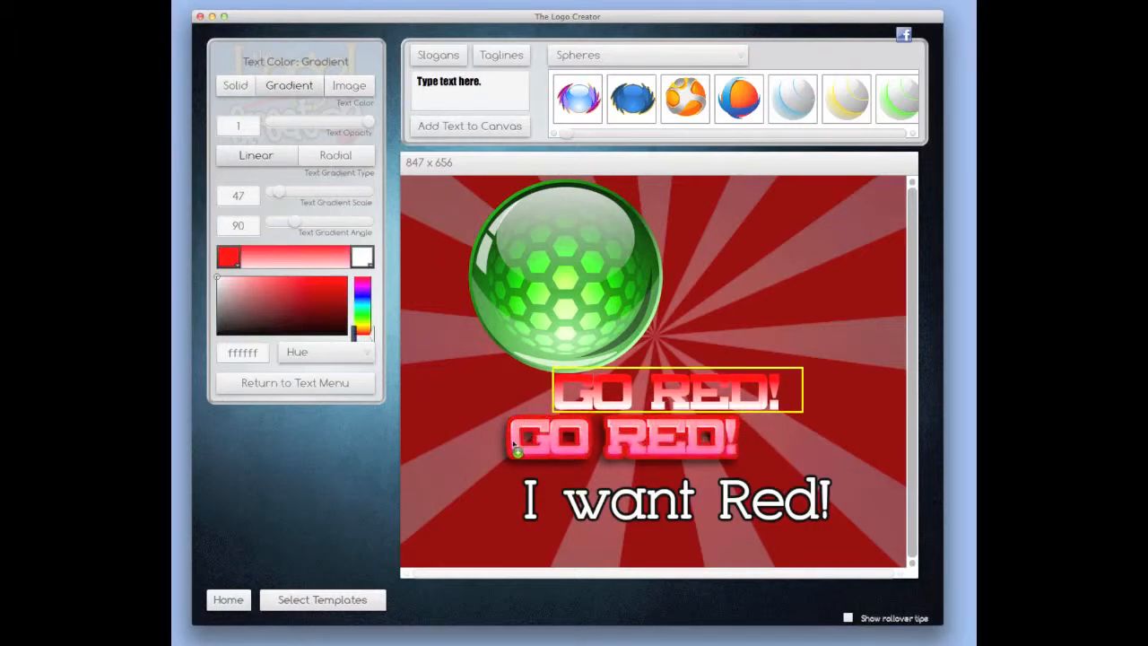
{"action": "left_click_drag", "start_coordinate": [513, 441], "coordinate": [511, 440]}
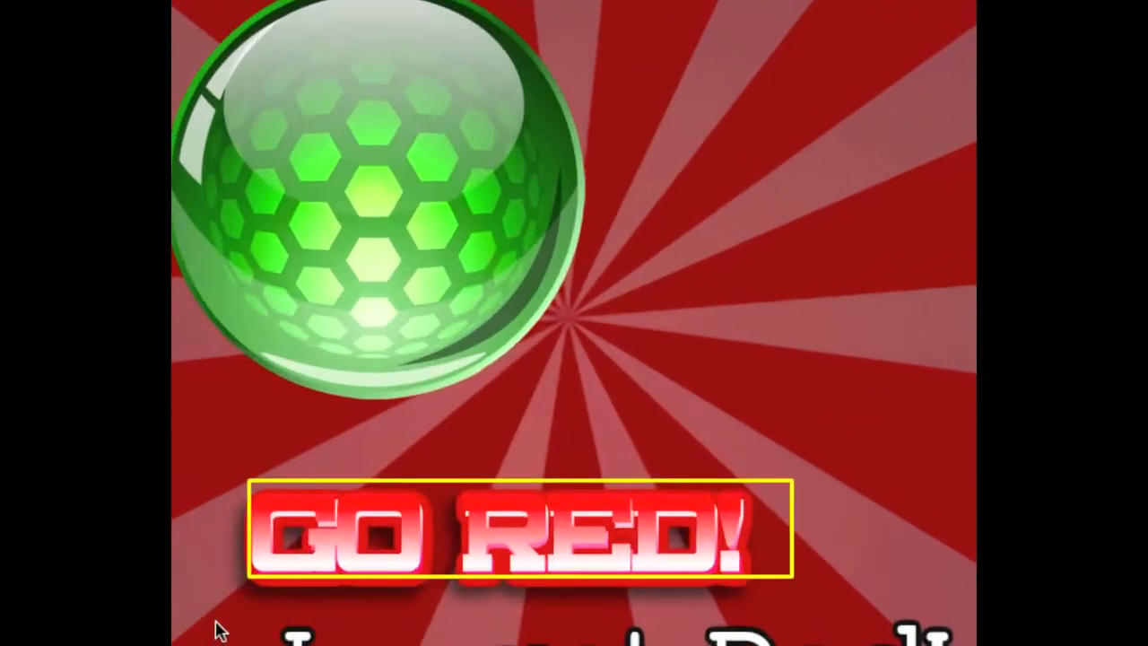
{"action": "left_click", "coordinate": [491, 479]}
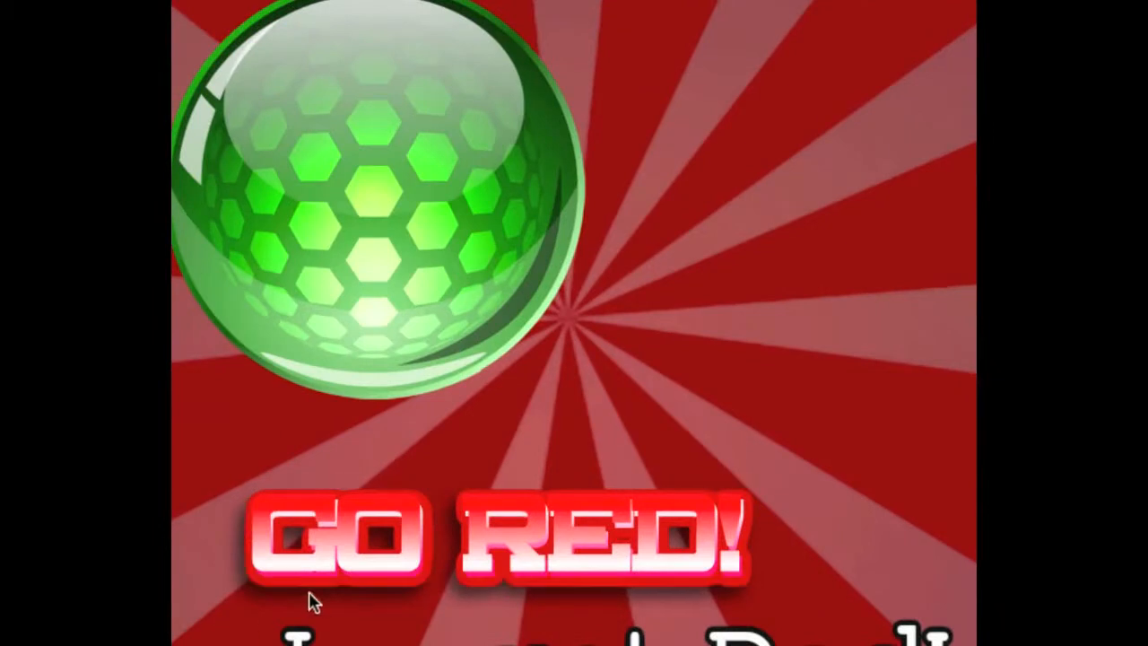
- Move the upper "Go Red!" text off the lower one, then enlarge the lower text to scale 118 and shift it left
{"action": "left_click_drag", "start_coordinate": [253, 567], "coordinate": [215, 488]}
{"action": "left_click", "coordinate": [271, 557]}
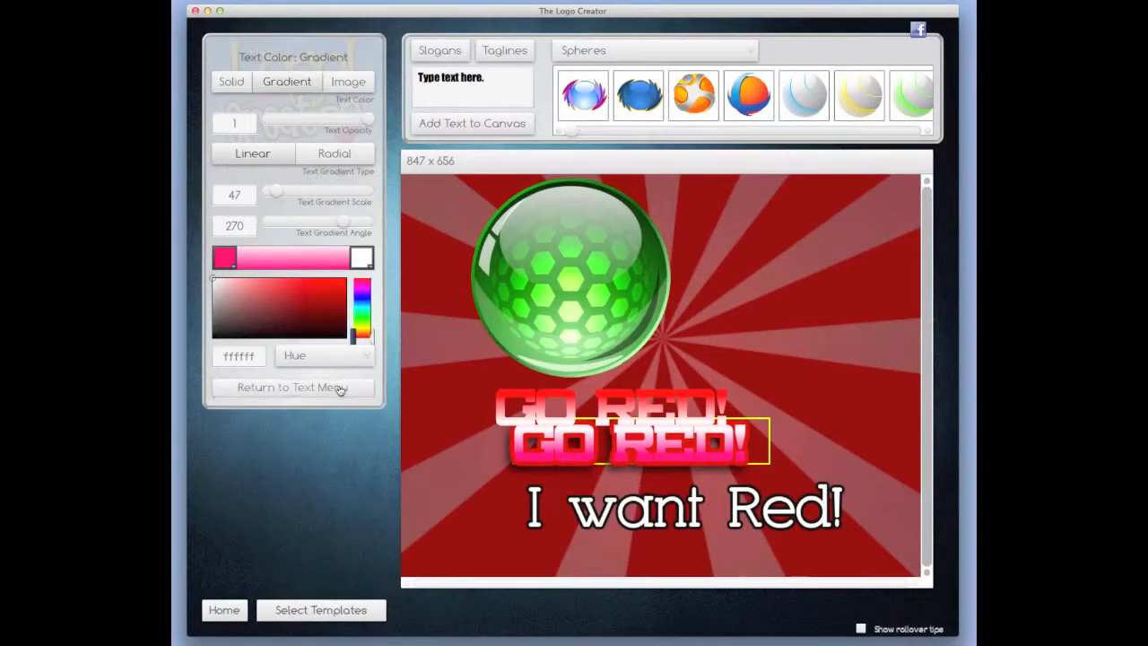
{"action": "left_click", "coordinate": [340, 387]}
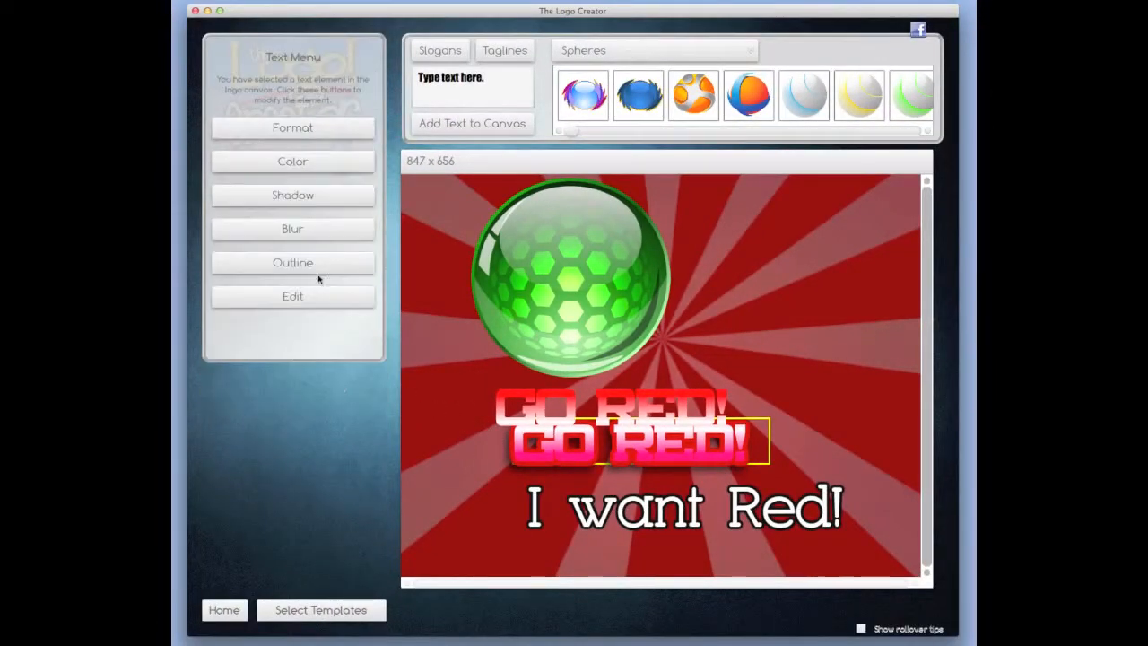
{"action": "left_click", "coordinate": [302, 133]}
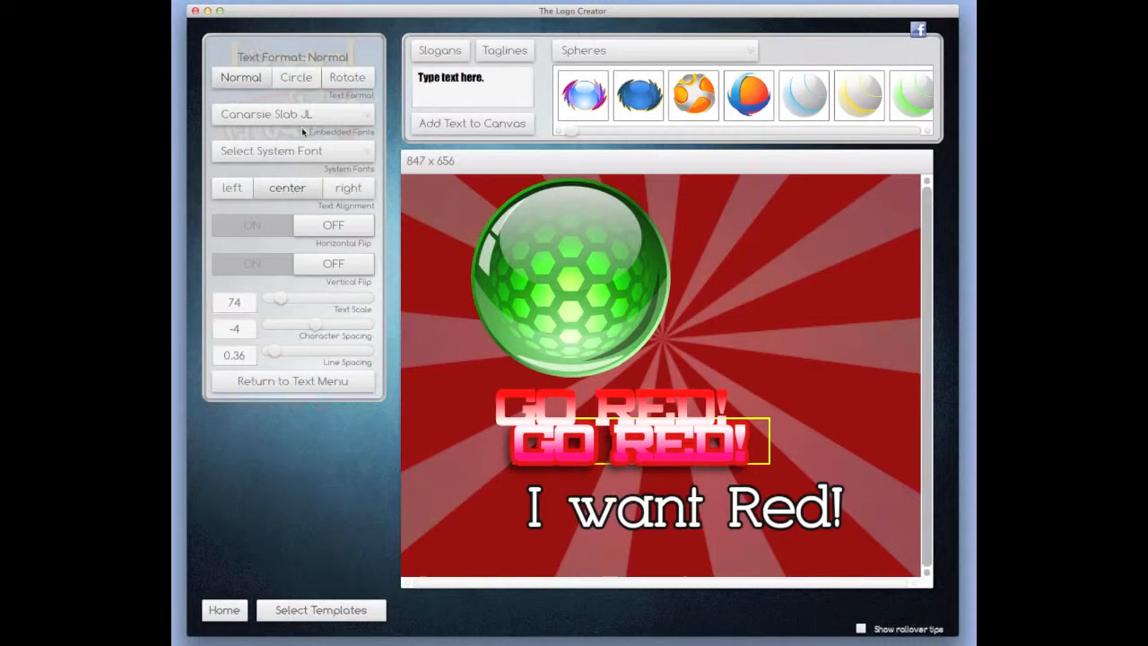
{"action": "left_click_drag", "start_coordinate": [282, 300], "coordinate": [291, 301]}
{"action": "left_click_drag", "start_coordinate": [520, 451], "coordinate": [456, 446]}
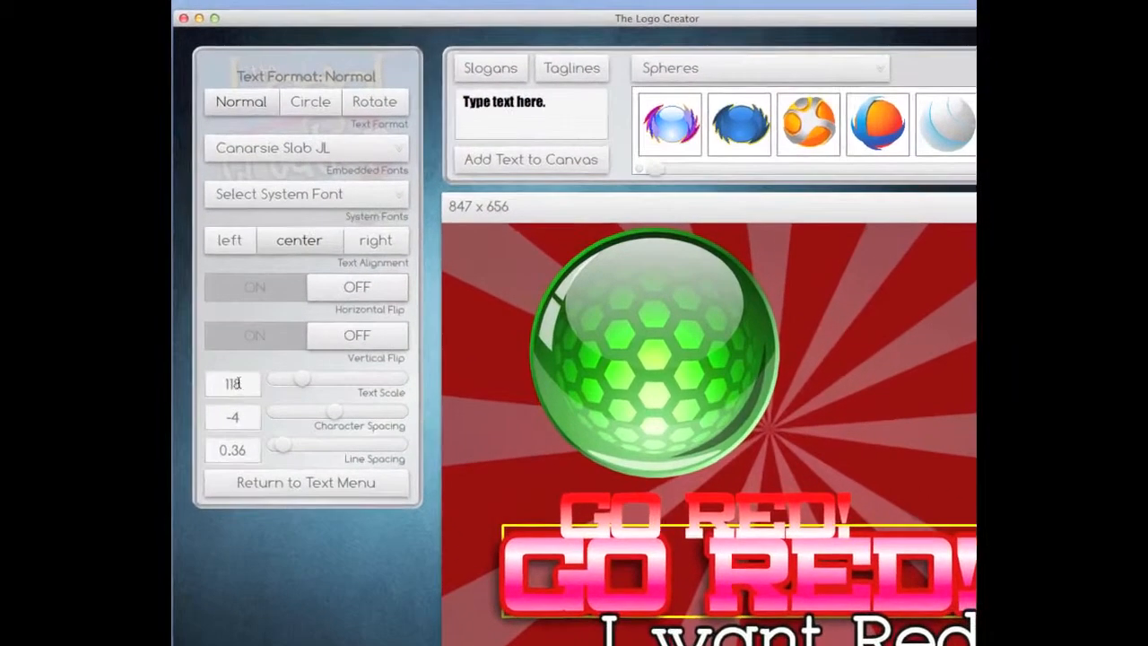
- Set the upper "Go Red!" text's scale to 118 and align it over the enlarged lower text
{"action": "left_click", "coordinate": [565, 506]}
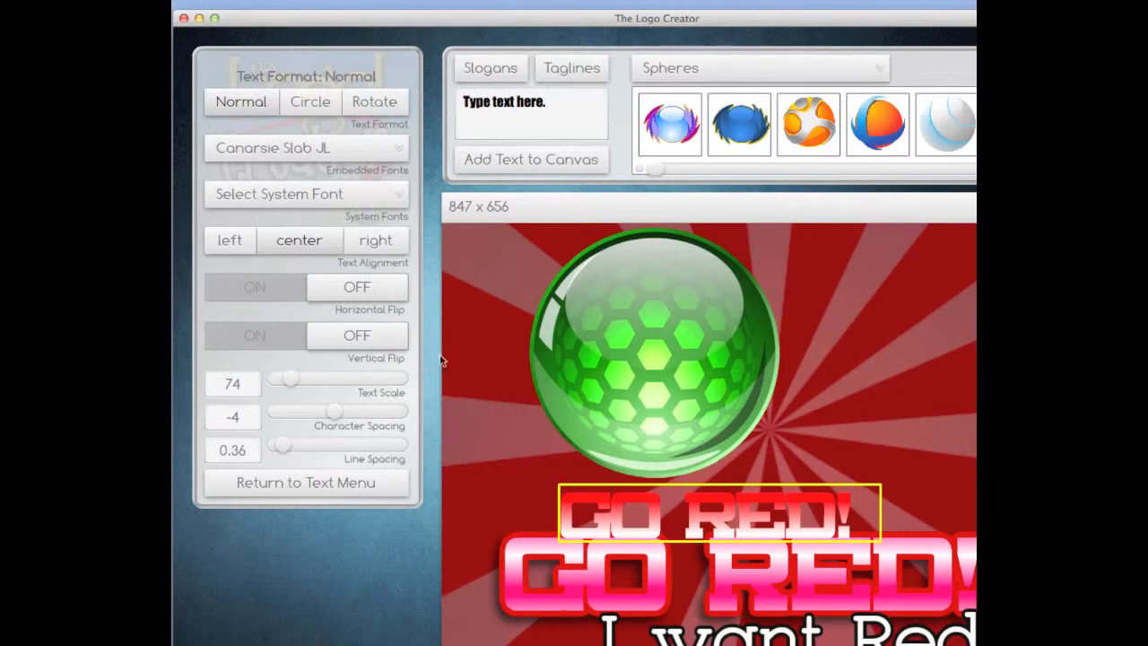
{"action": "left_click", "coordinate": [243, 383]}
{"action": "left_click_drag", "start_coordinate": [240, 383], "coordinate": [218, 377]}
{"action": "type", "text": "8"}
{"action": "type", "text": "1"}
{"action": "type", "text": "8"}
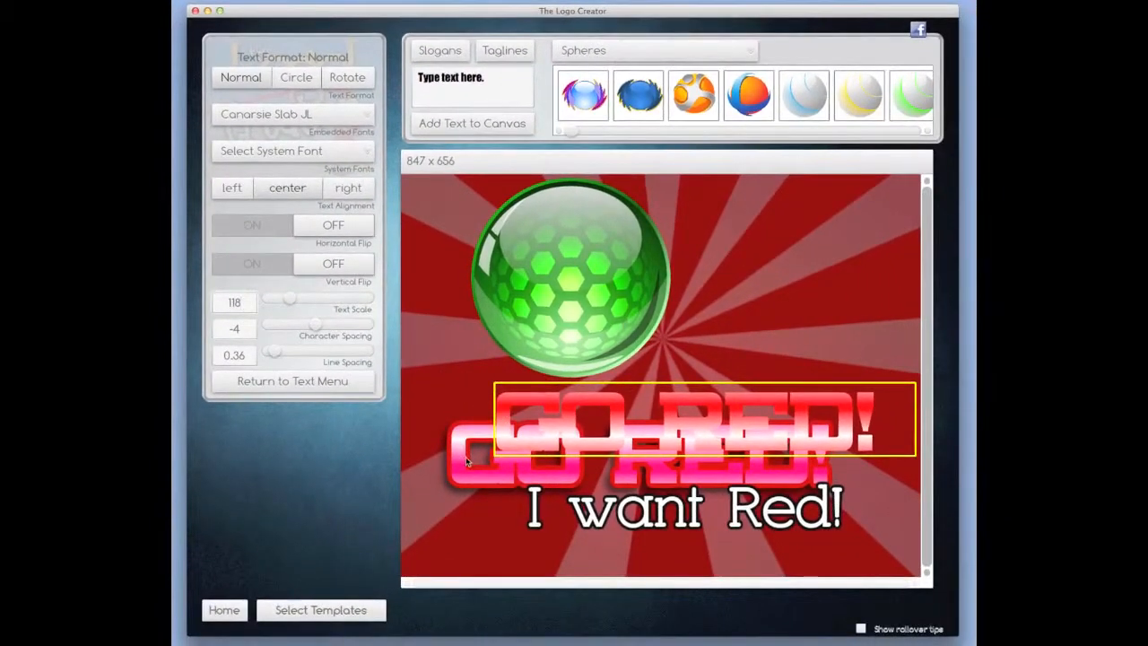
{"action": "left_click", "coordinate": [465, 456]}
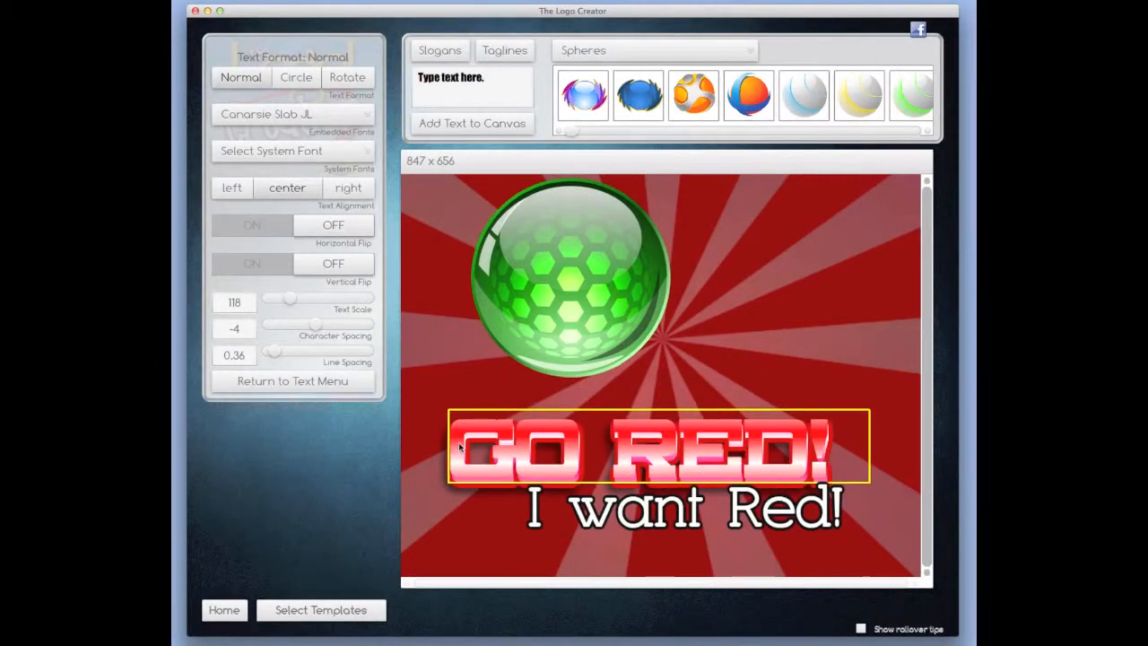
- Delete the green hexagon-patterned sphere from the canvas
{"action": "left_click", "coordinate": [565, 549]}
{"action": "left_click", "coordinate": [560, 323]}
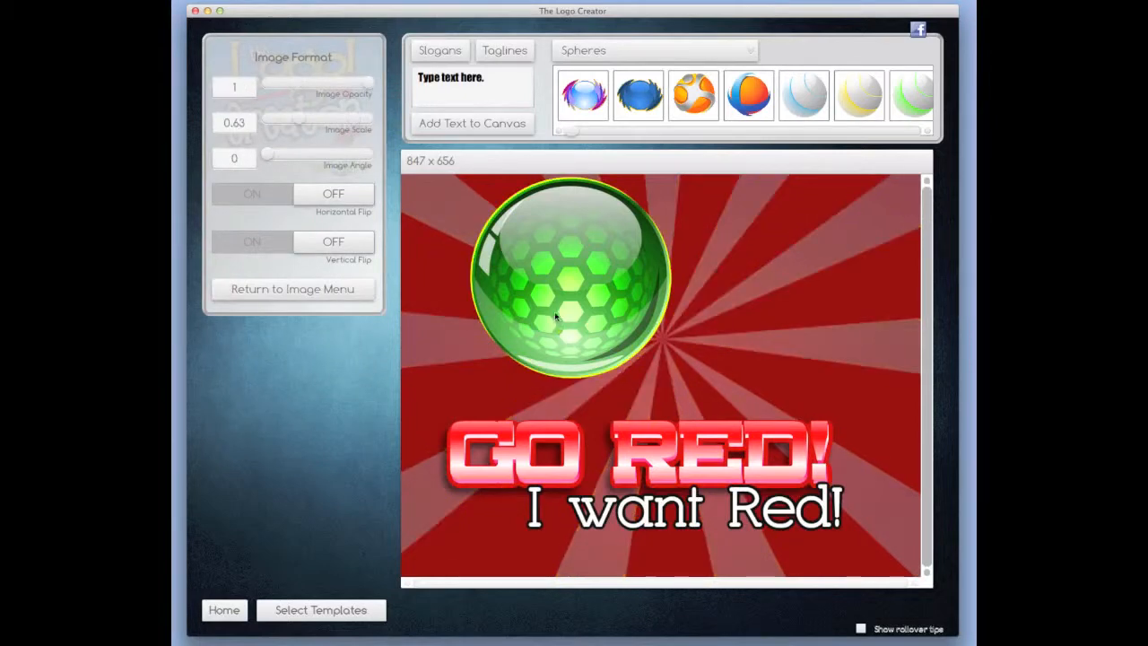
{"action": "left_click_drag", "start_coordinate": [556, 316], "coordinate": [628, 314]}
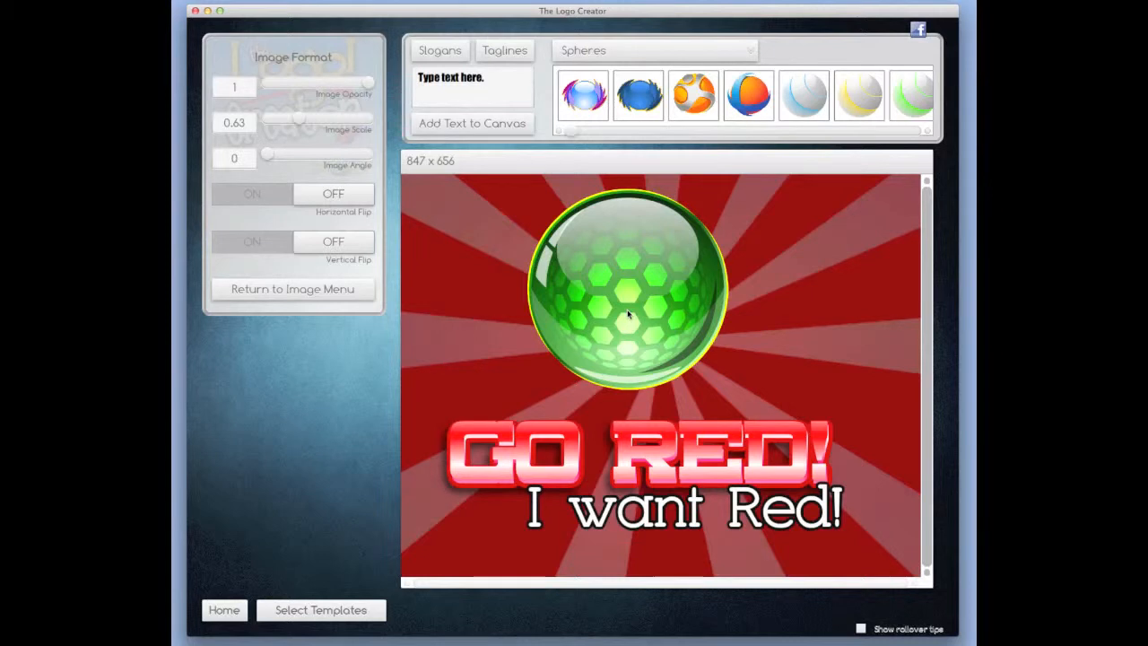
{"action": "key", "text": "Delete"}
- Place the glossy red sphere with the yellow rim from the Spheres.db collection above the headline on the canvas
{"action": "left_click", "coordinate": [613, 51]}
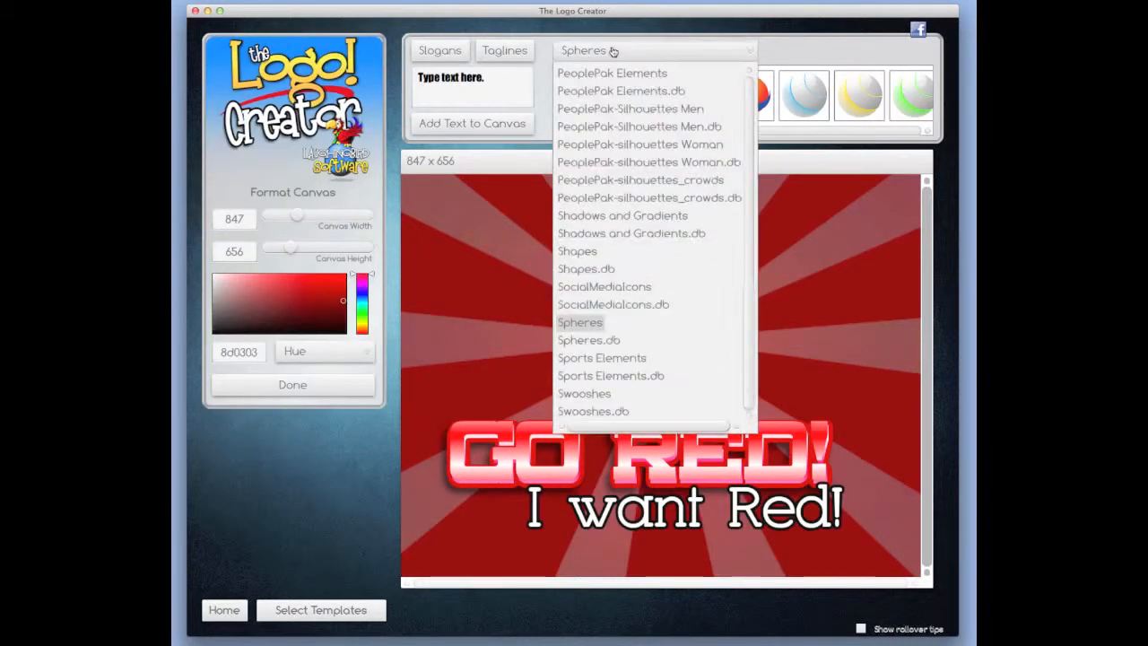
{"action": "left_click", "coordinate": [594, 341]}
{"action": "left_click", "coordinate": [581, 132]}
{"action": "left_click_drag", "start_coordinate": [581, 133], "coordinate": [632, 134]}
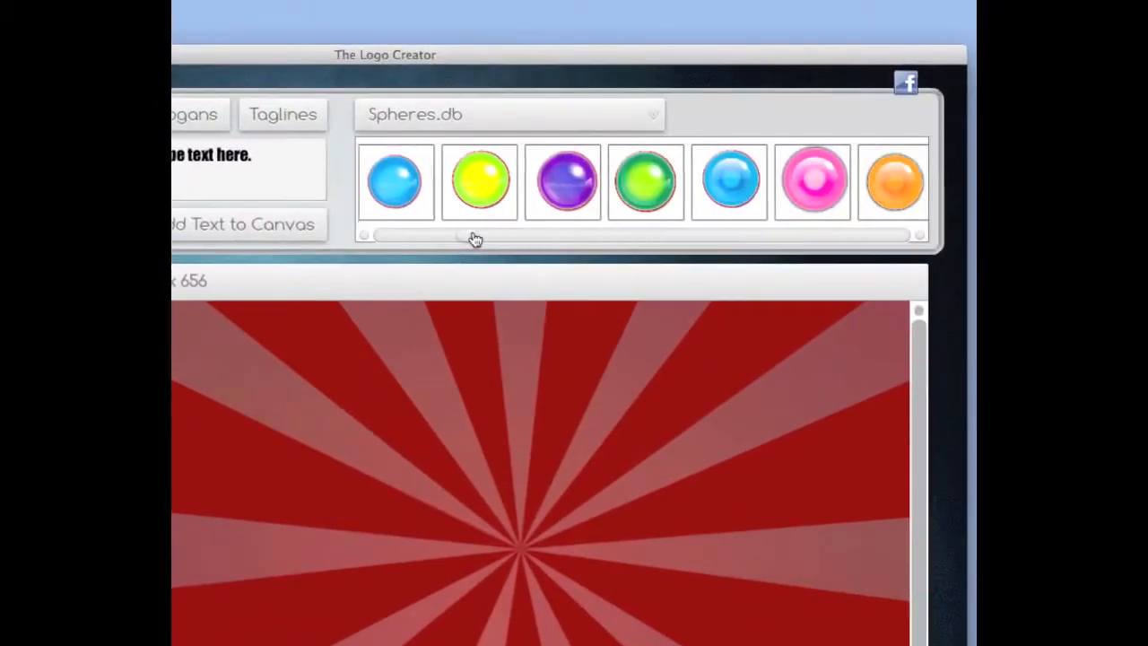
{"action": "left_click_drag", "start_coordinate": [476, 239], "coordinate": [523, 239]}
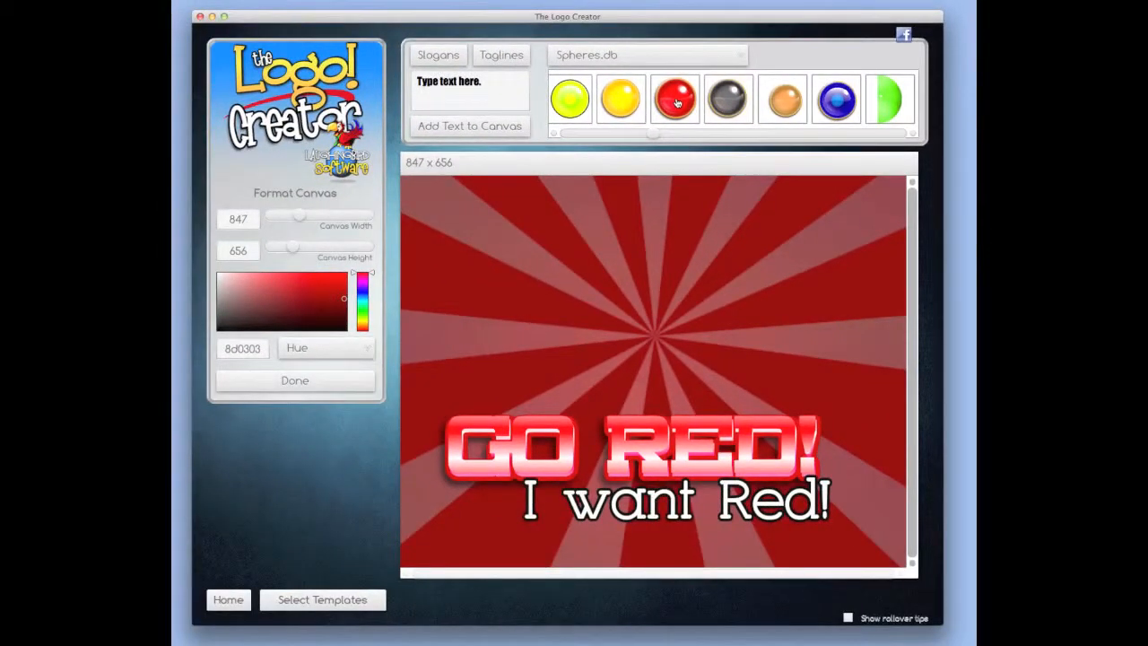
{"action": "left_click_drag", "start_coordinate": [678, 104], "coordinate": [635, 330]}
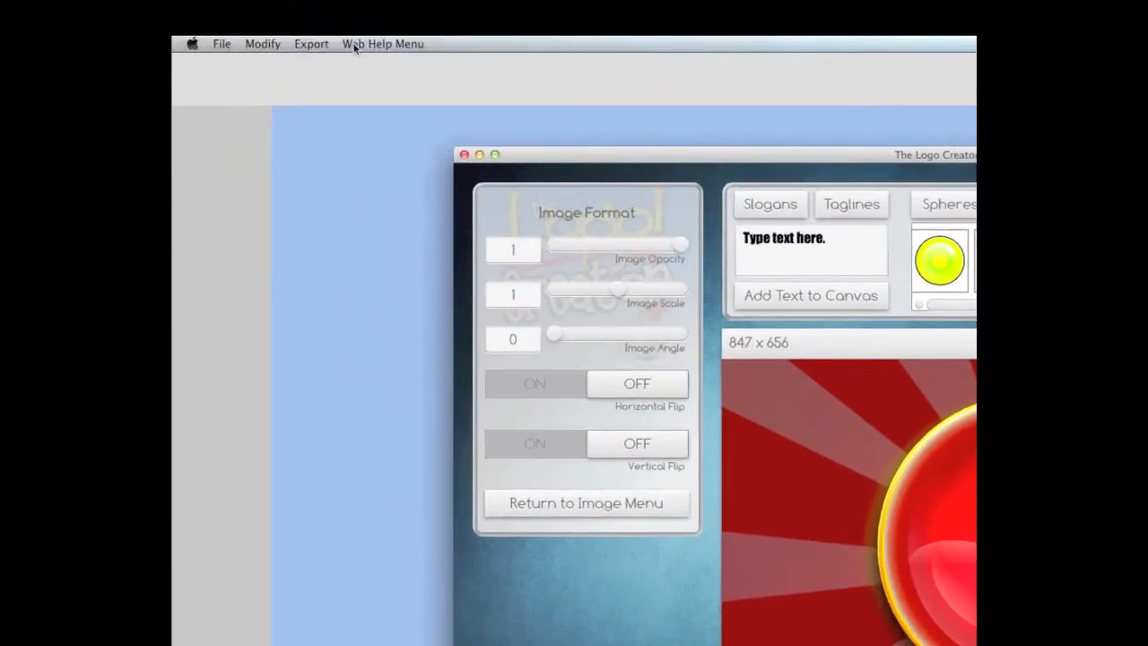
- Send the red sphere to the back, then send the rays to the back so the sphere sits between rays and headline
{"action": "left_click", "coordinate": [263, 44]}
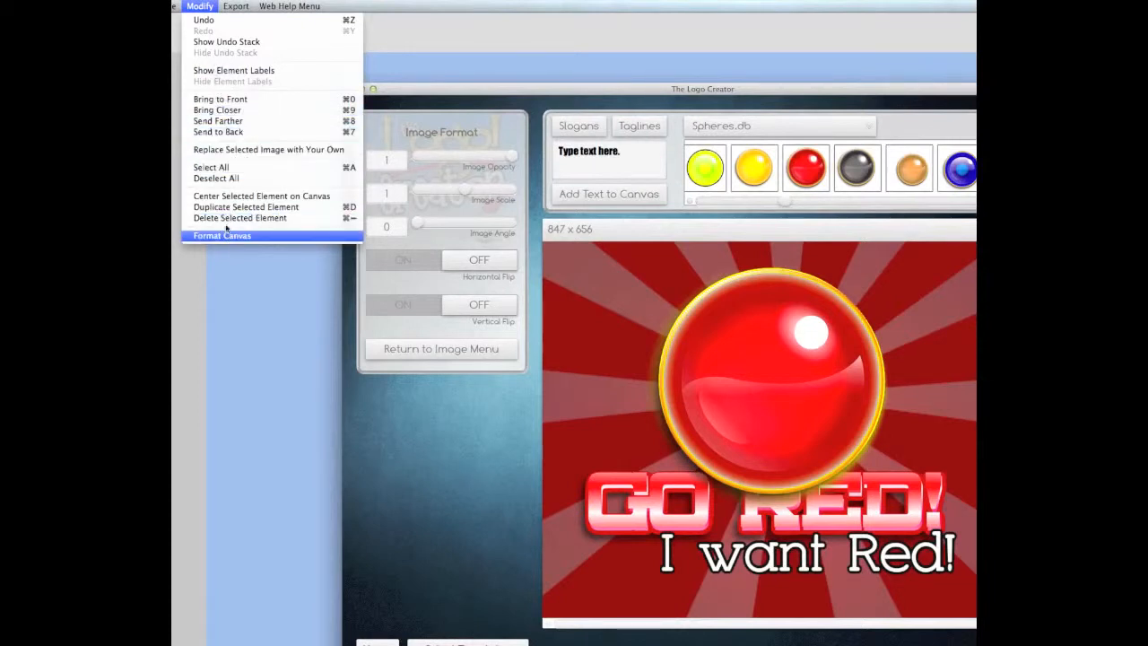
{"action": "left_click", "coordinate": [218, 133]}
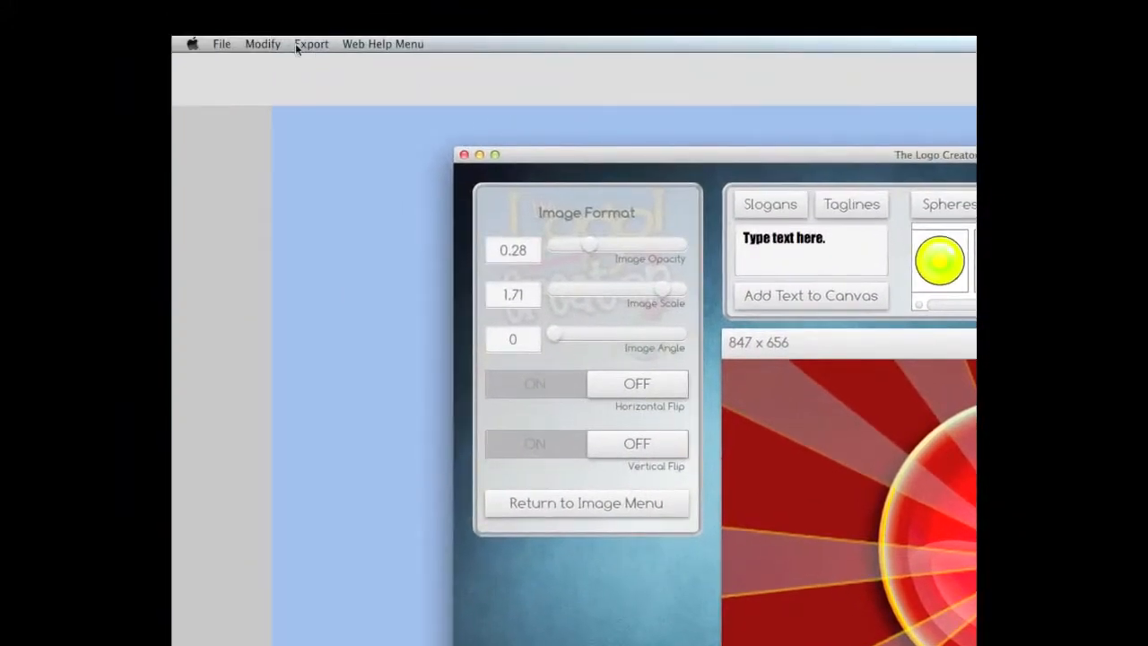
{"action": "left_click", "coordinate": [275, 43]}
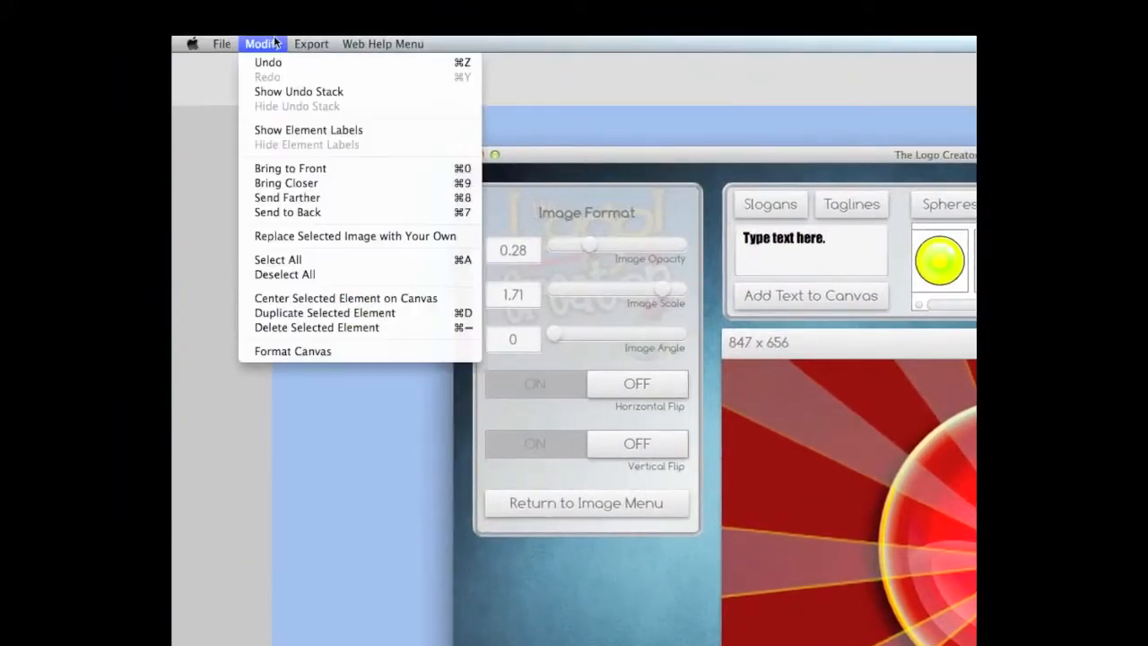
{"action": "left_click", "coordinate": [317, 216]}
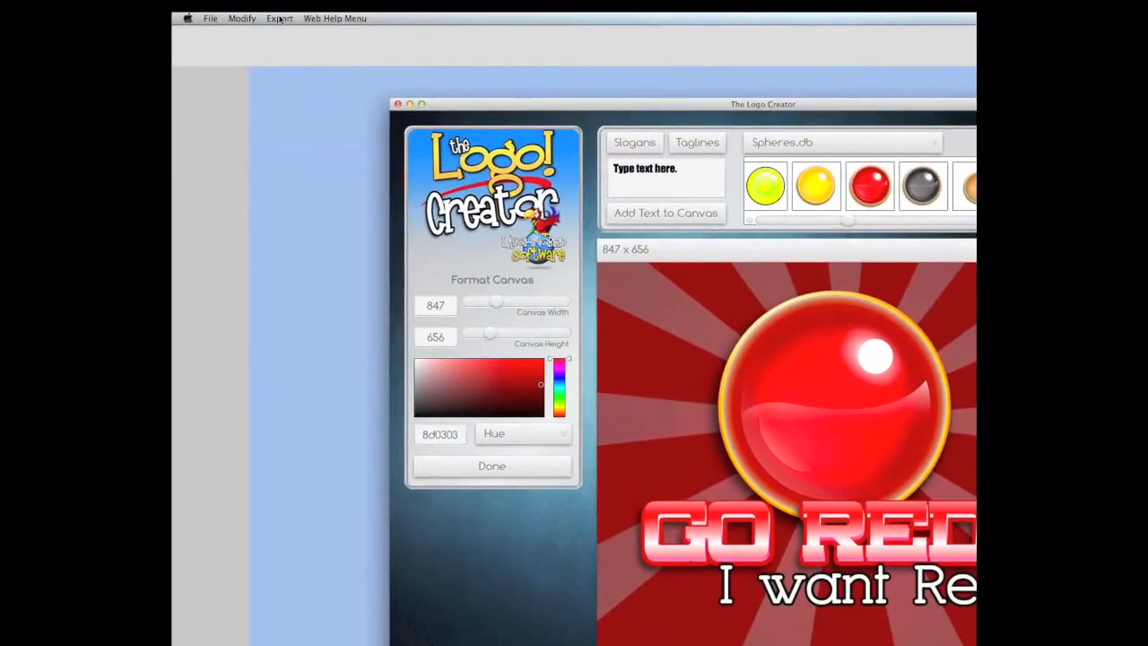
- Export the logo as a JPG named RedLogo.jpg and view the exported image
{"action": "left_click", "coordinate": [281, 18]}
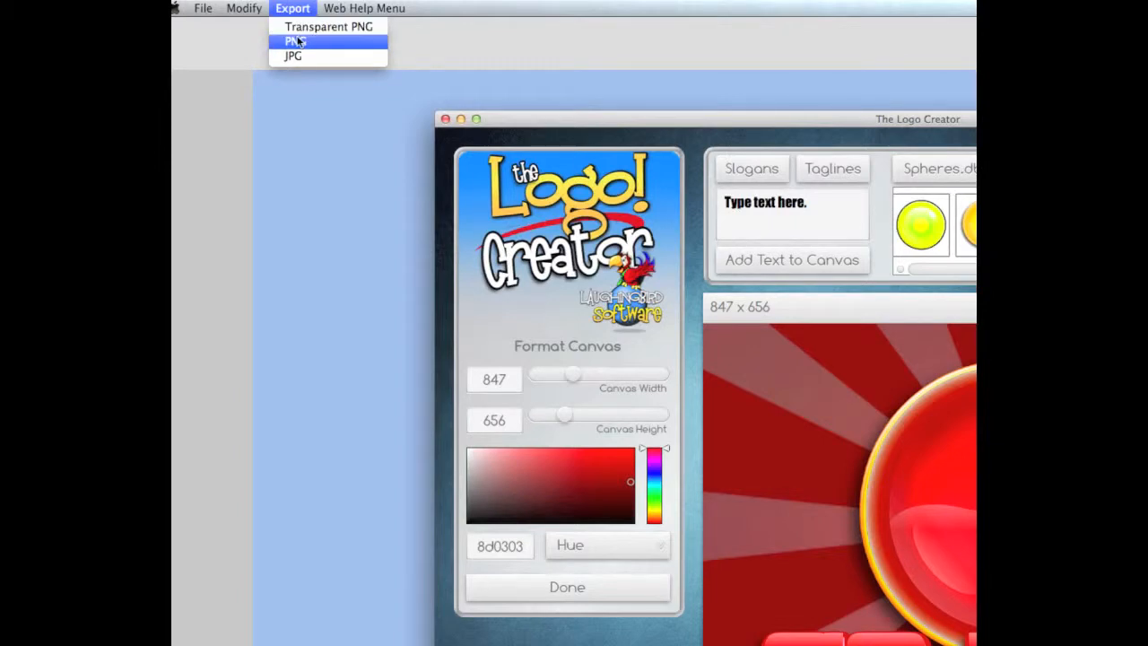
{"action": "left_click", "coordinate": [295, 54]}
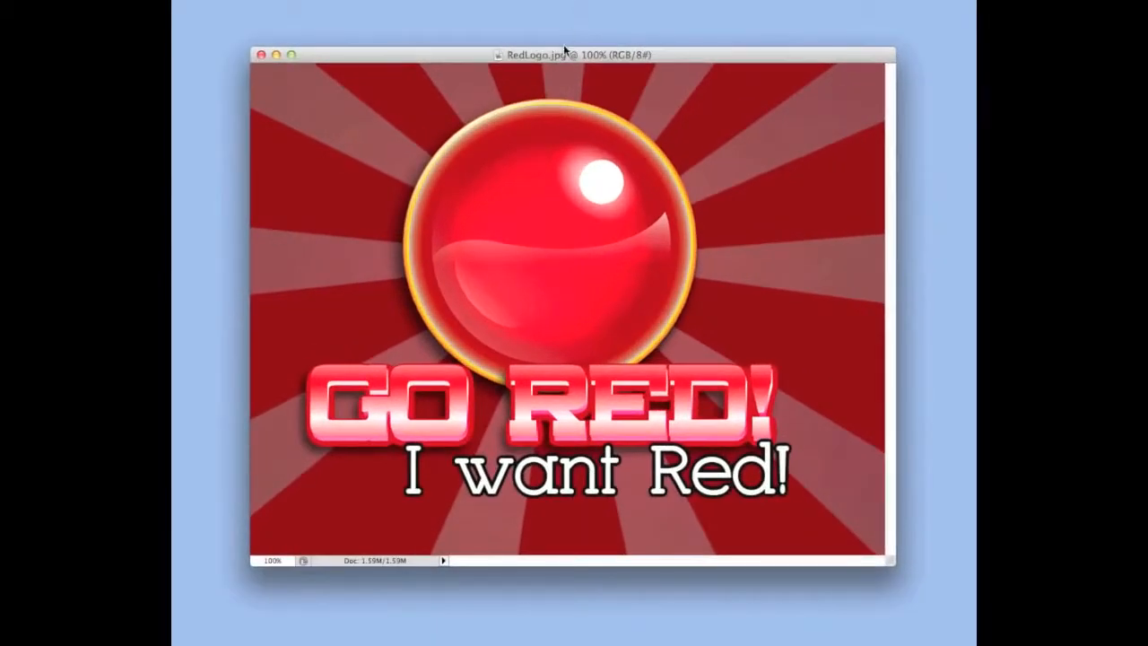
{"action": "left_click_drag", "start_coordinate": [564, 50], "coordinate": [437, 26]}
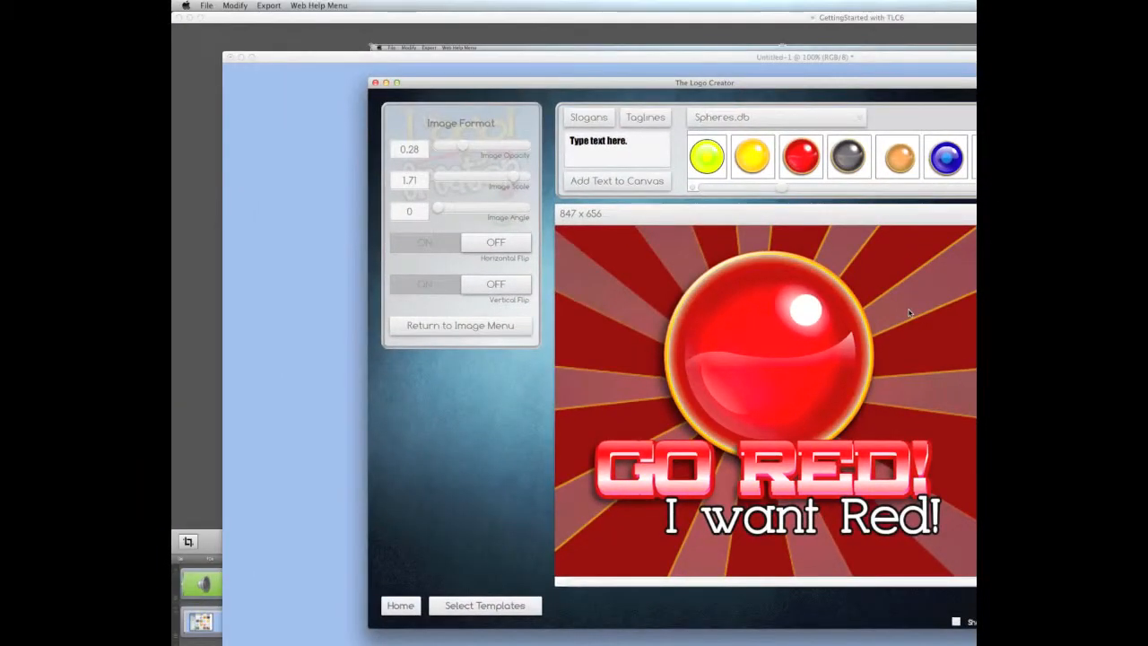
- Delete the background rays and export the logo to the Desktop as a transparent PNG named RedLogoTransparency.png
{"action": "key", "text": "Delete"}
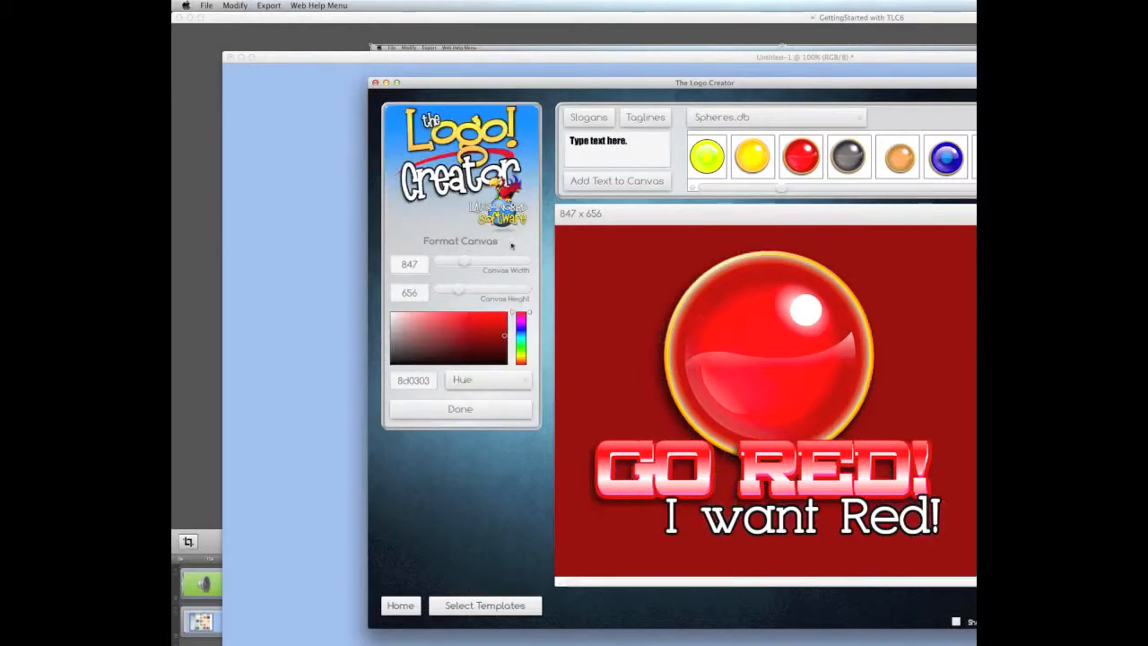
{"action": "left_click", "coordinate": [235, 5]}
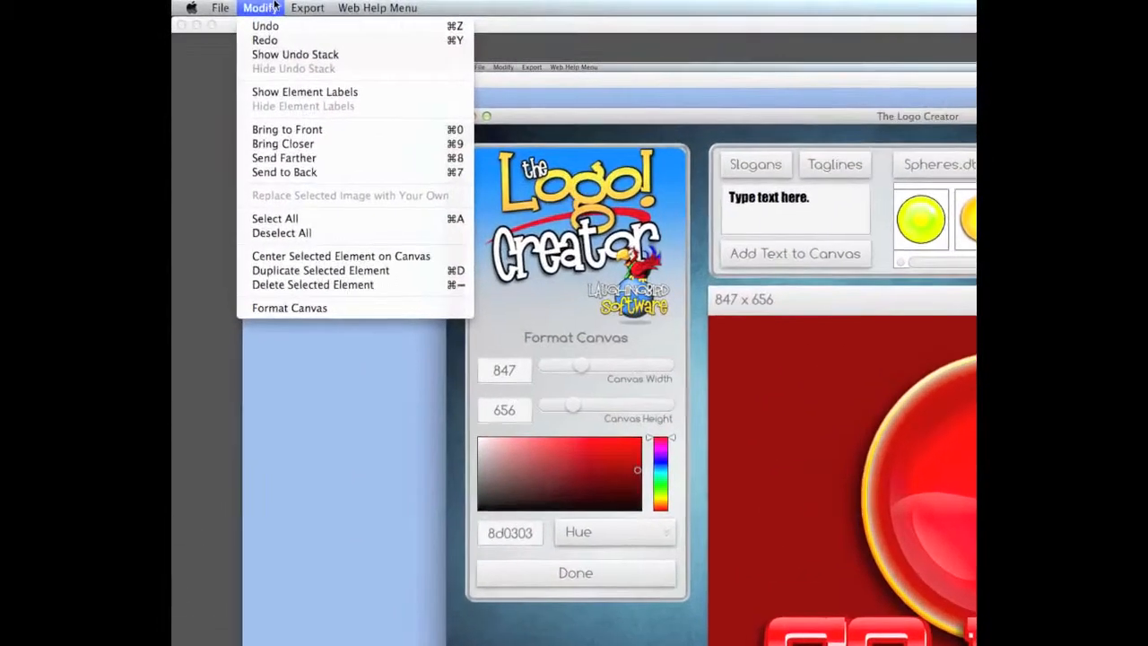
{"action": "mouse_move", "coordinate": [260, 5]}
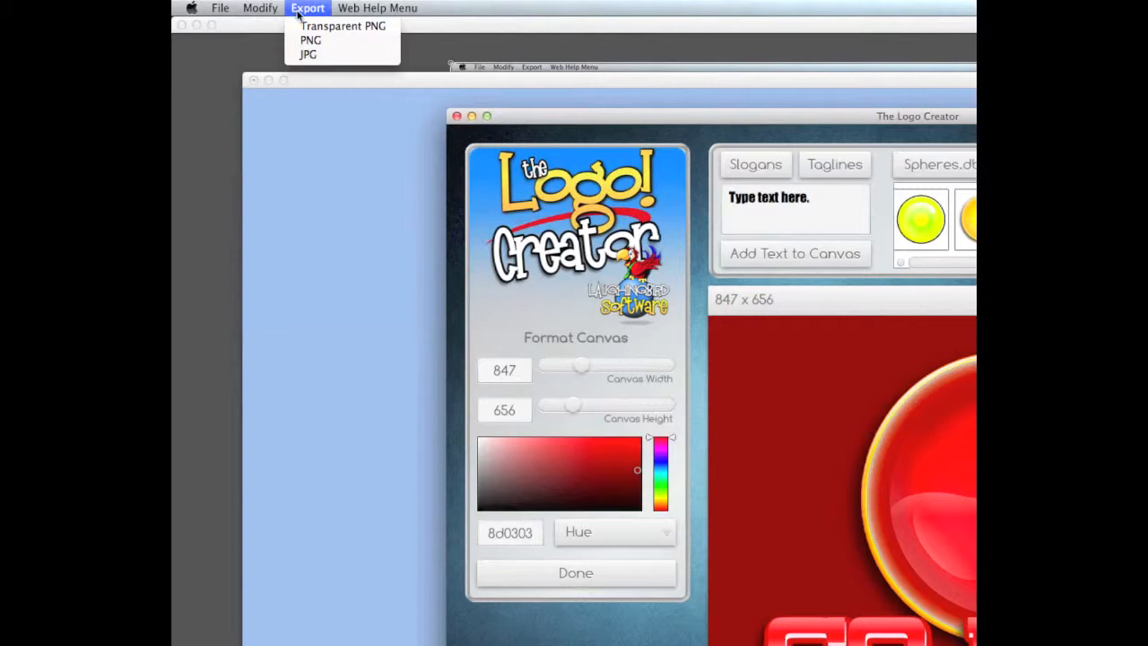
{"action": "left_click", "coordinate": [334, 27]}
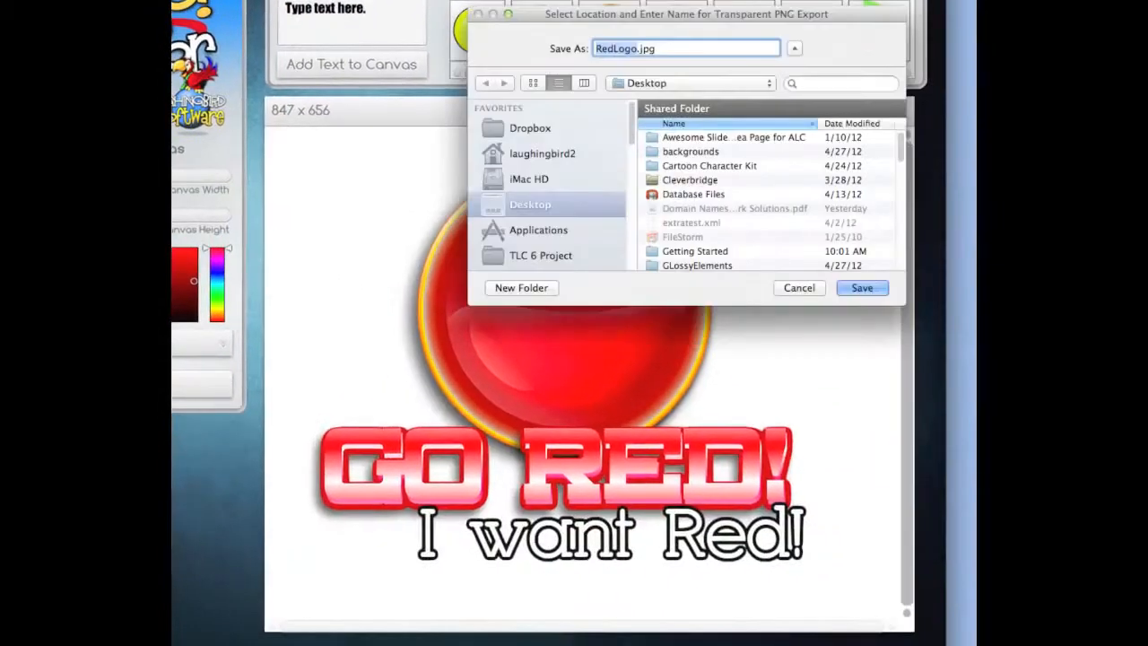
{"action": "left_click_drag", "start_coordinate": [636, 50], "coordinate": [663, 51]}
{"action": "key", "text": "BackSpace"}
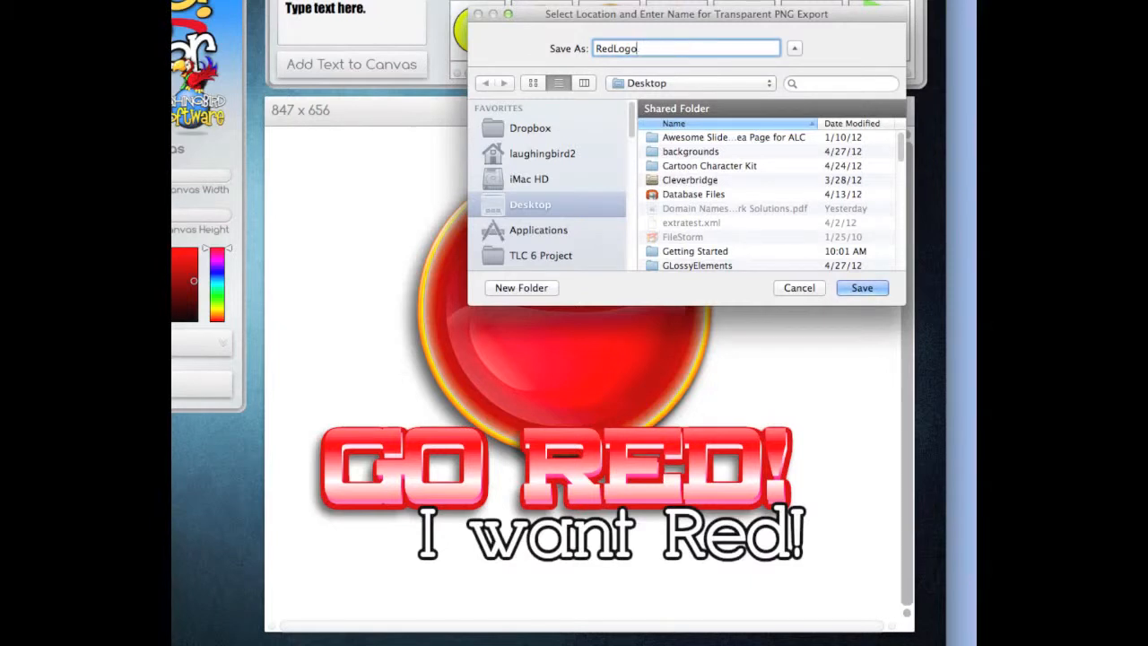
{"action": "type", "text": "Transparency.png"}
{"action": "left_click", "coordinate": [864, 289]}
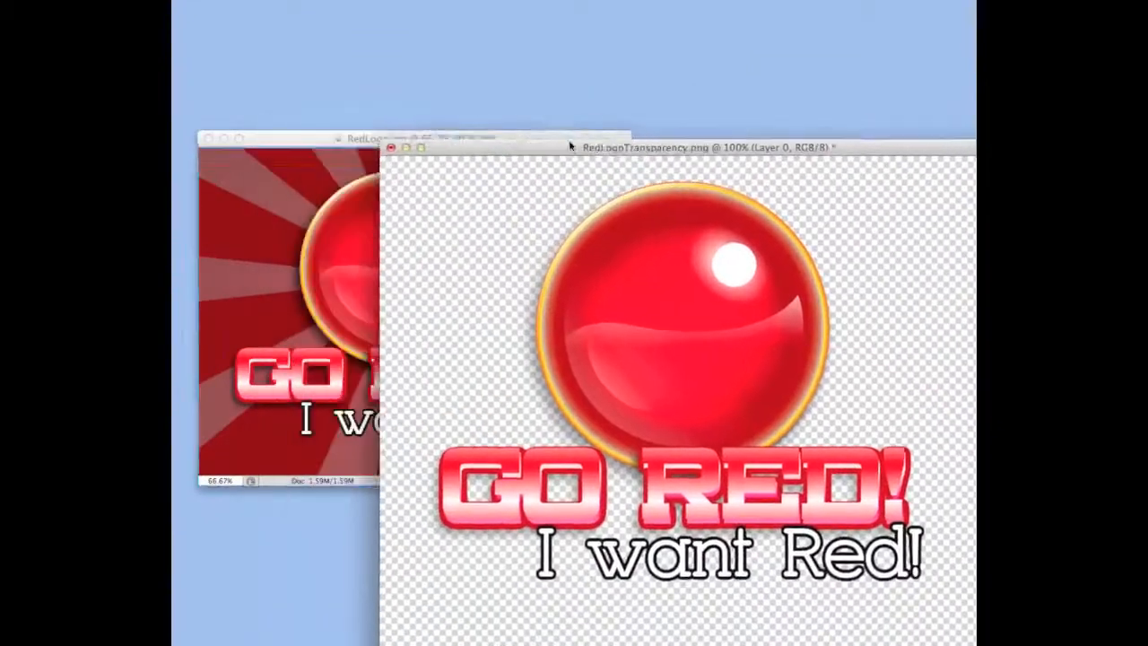
- Move the RedLogoTransparency.png window beside RedLogo.jpg and shift the logo around its canvas to examine the transparent background
{"action": "left_click_drag", "start_coordinate": [570, 145], "coordinate": [628, 133]}
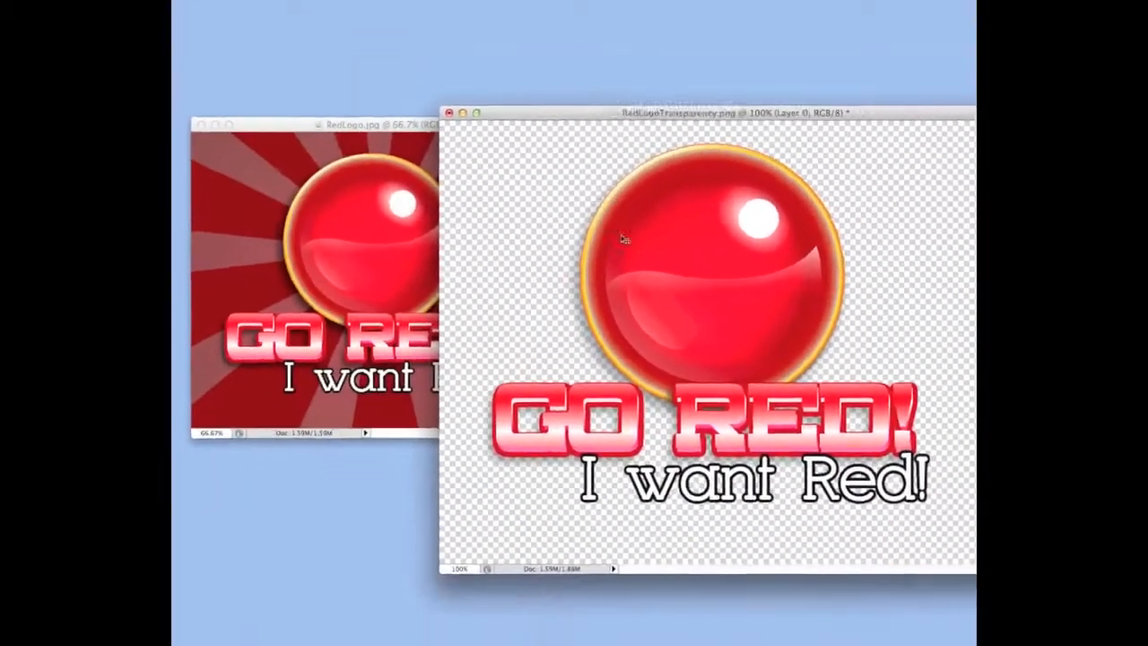
{"action": "left_click_drag", "start_coordinate": [738, 326], "coordinate": [811, 337]}
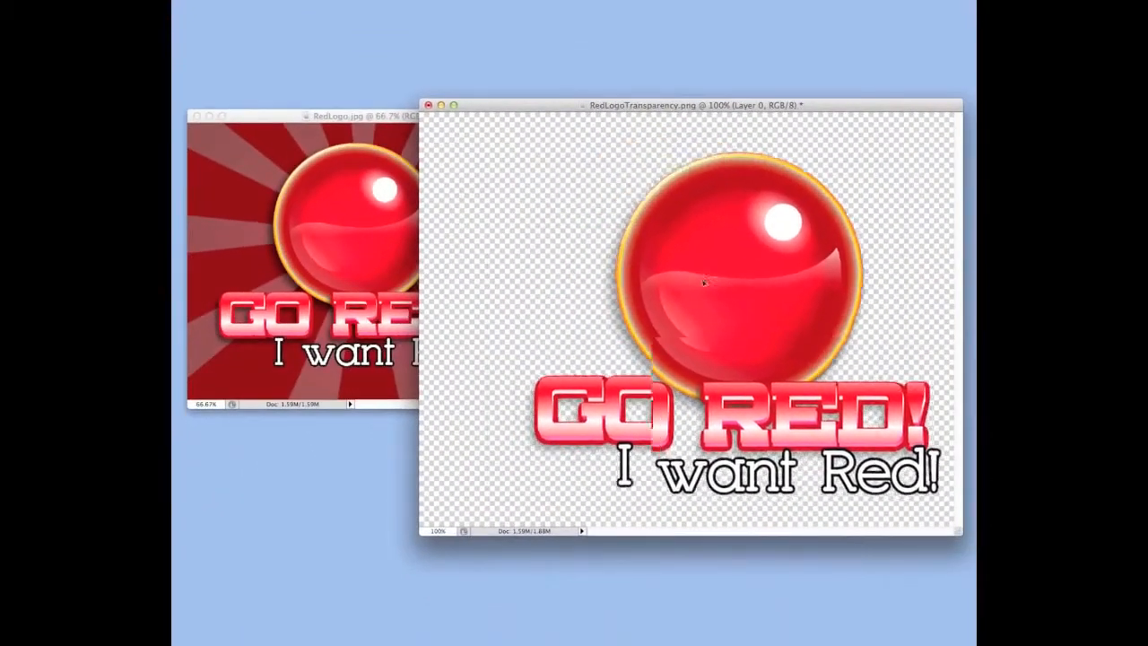
{"action": "left_click_drag", "start_coordinate": [704, 283], "coordinate": [671, 292]}
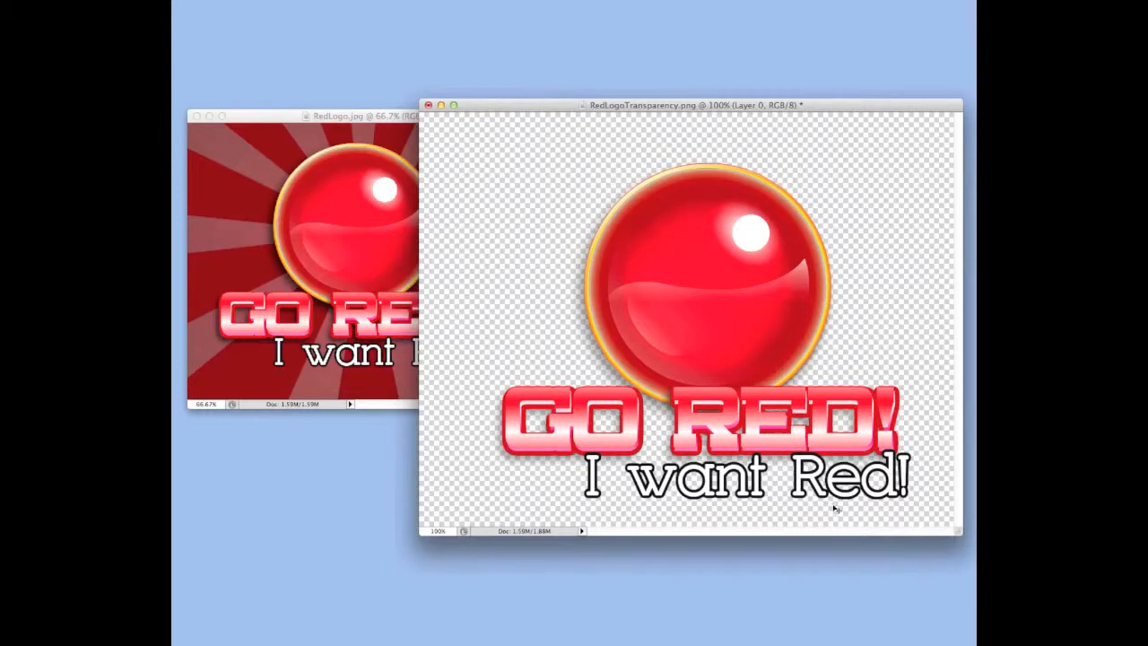
{"action": "mouse_move", "coordinate": [722, 283]}
{"action": "left_mouse_down"}
{"action": "mouse_move", "coordinate": [602, 207]}
{"action": "mouse_move", "coordinate": [646, 253]}
{"action": "mouse_move", "coordinate": [726, 265]}
{"action": "left_mouse_up"}
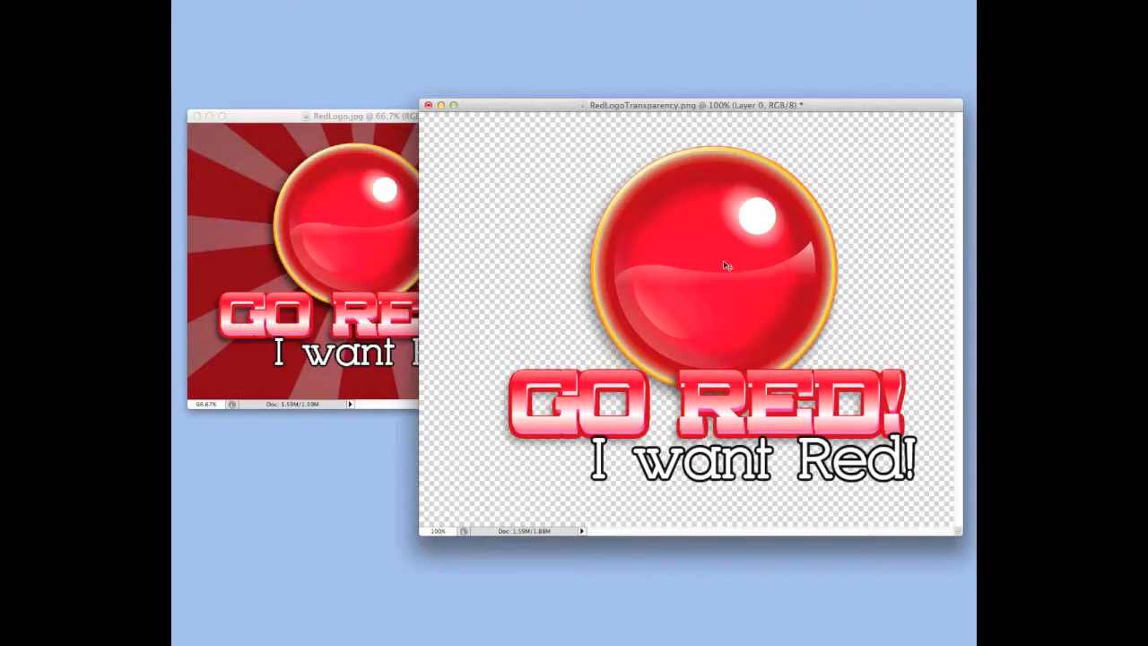
{"action": "left_click_drag", "start_coordinate": [726, 265], "coordinate": [675, 256]}
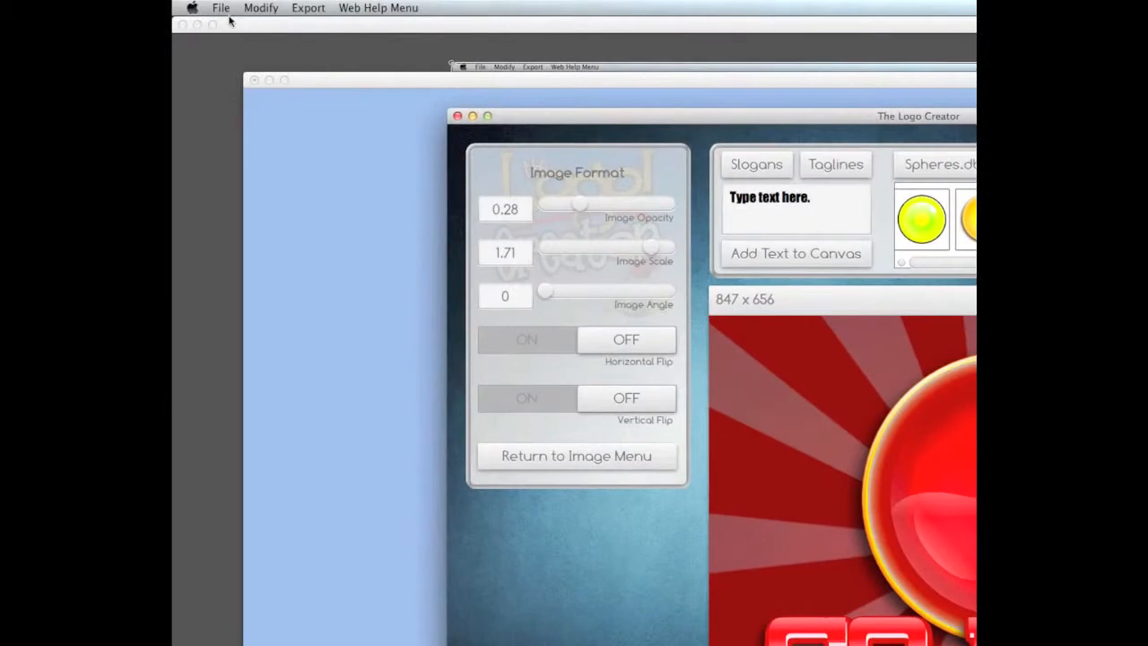
- Switch to The Logo Creator and save the logo with its rays as a reusable template named RedLogo in My Templates
{"action": "left_click", "coordinate": [221, 9]}
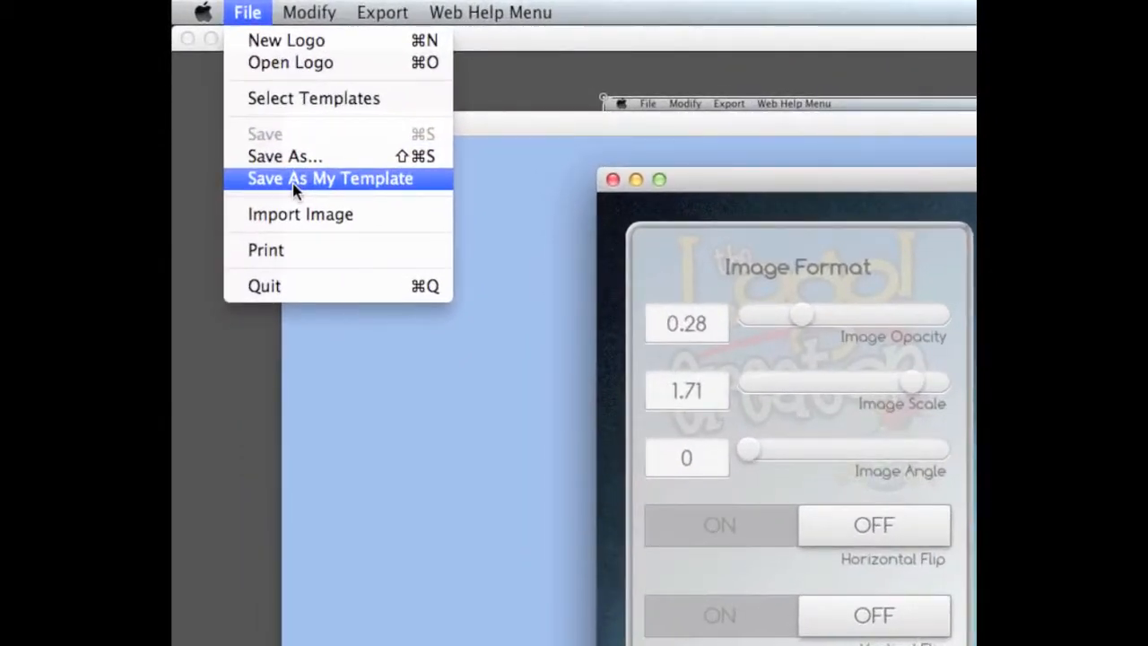
{"action": "left_click", "coordinate": [292, 183]}
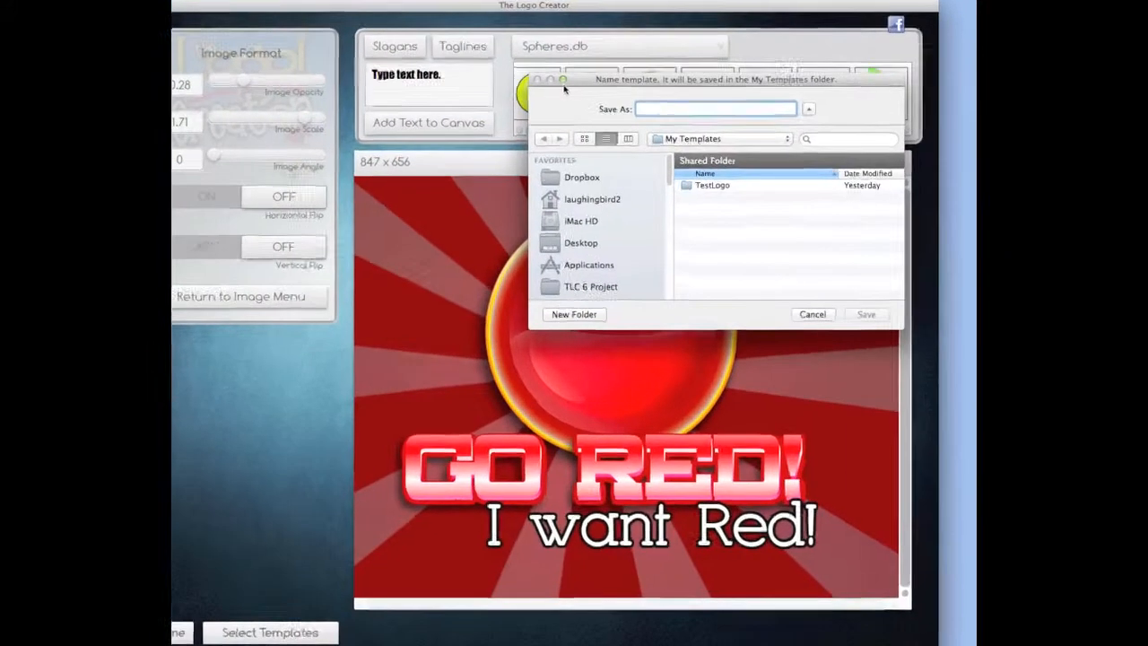
{"action": "type", "text": "RedLo"}
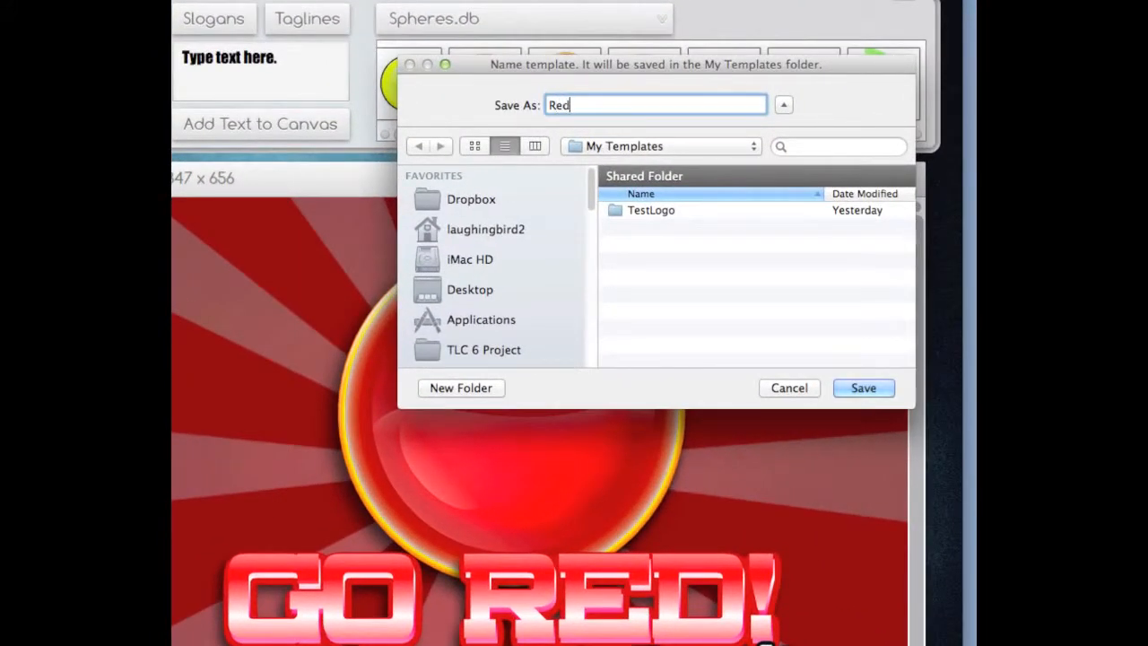
{"action": "type", "text": "go"}
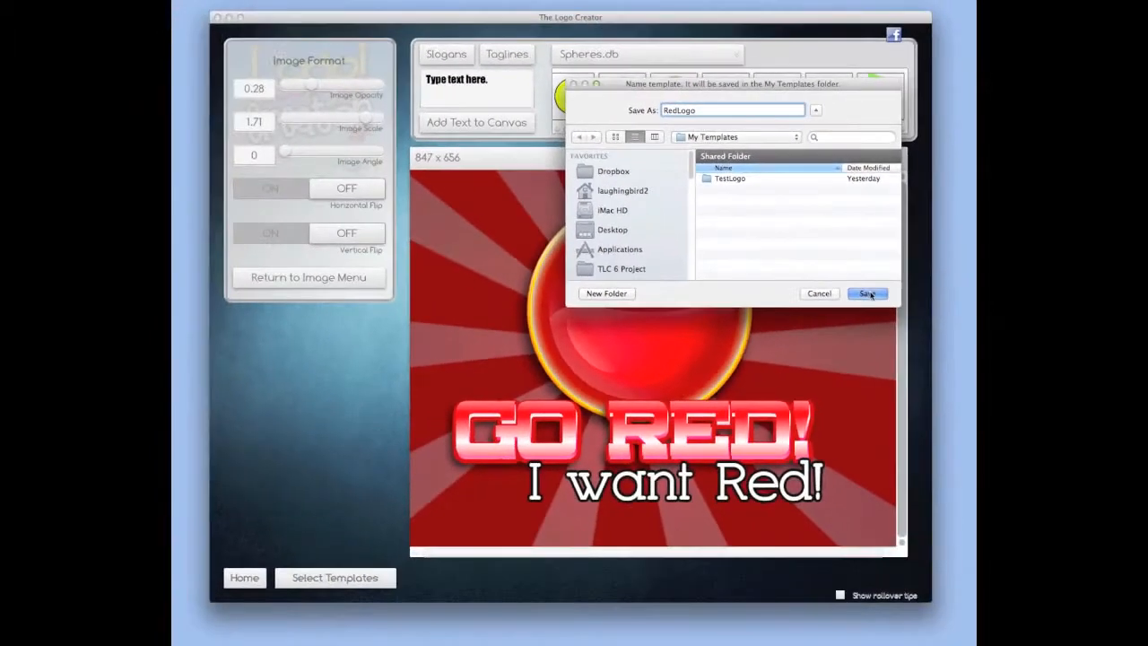
{"action": "left_click", "coordinate": [864, 384]}
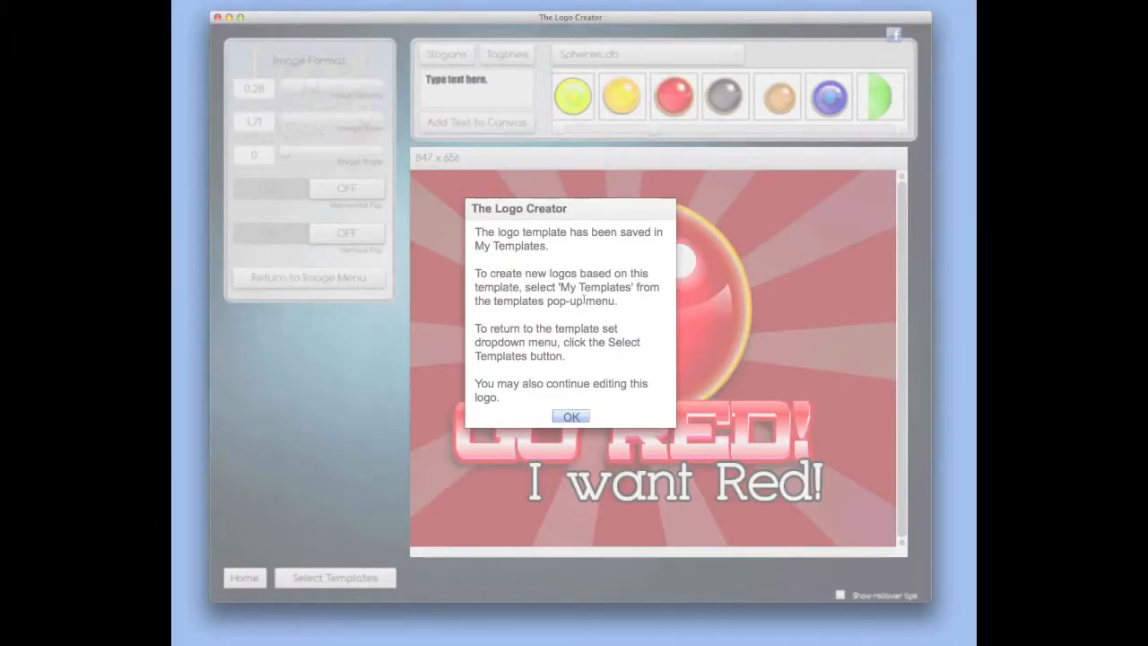
{"action": "left_click", "coordinate": [570, 415]}
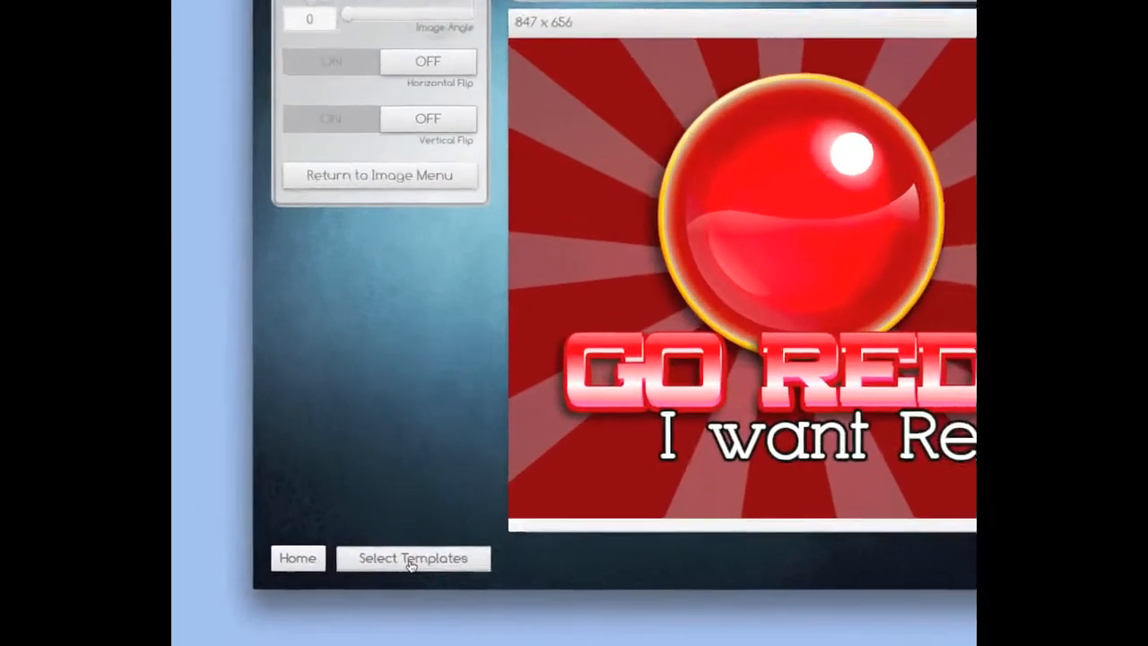
- Return to the template selection and view the Logo Templates set
{"action": "left_click", "coordinate": [411, 558]}
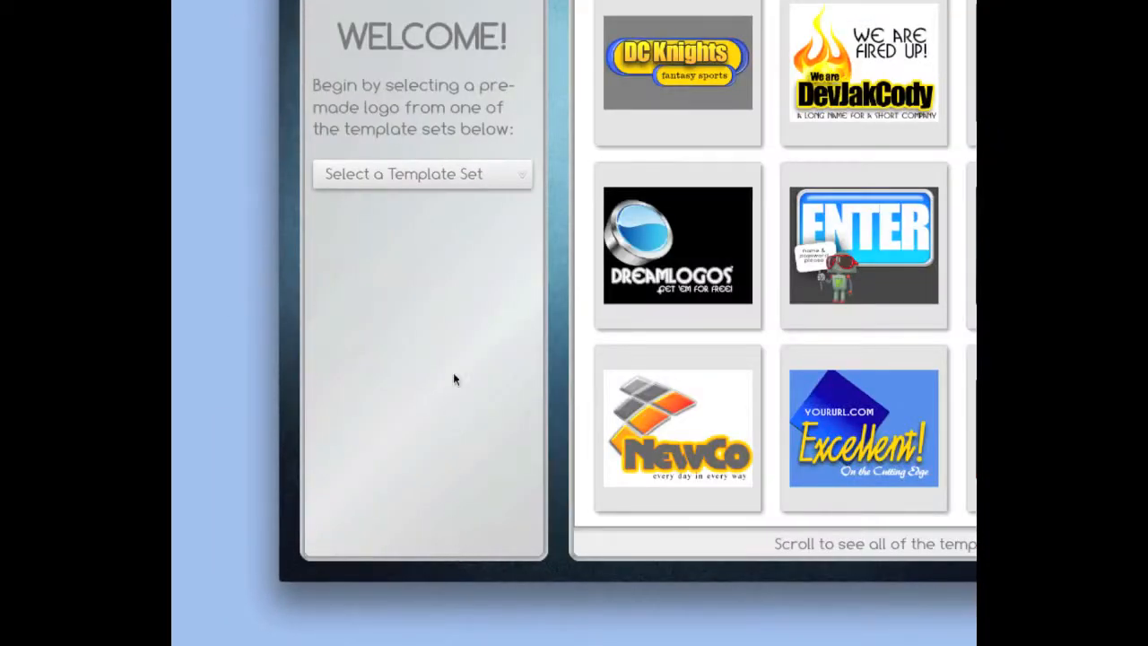
{"action": "left_click", "coordinate": [422, 179]}
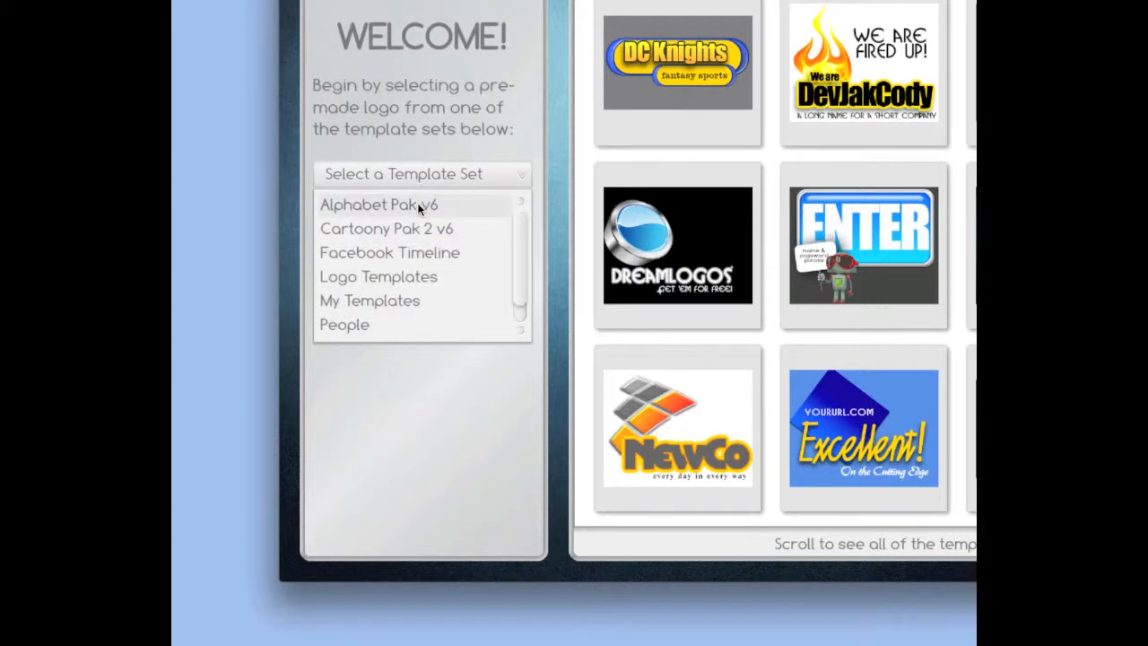
{"action": "left_click", "coordinate": [395, 283]}
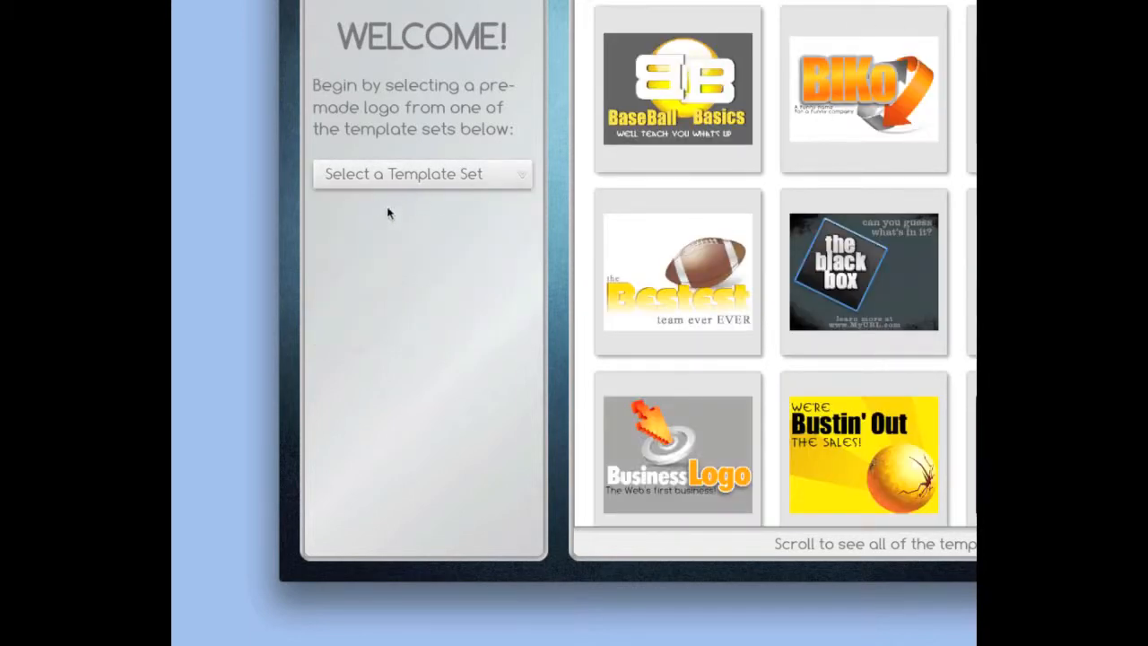
- Show the My Templates set and open the saved Go Red! template on the canvas
{"action": "left_click", "coordinate": [384, 176]}
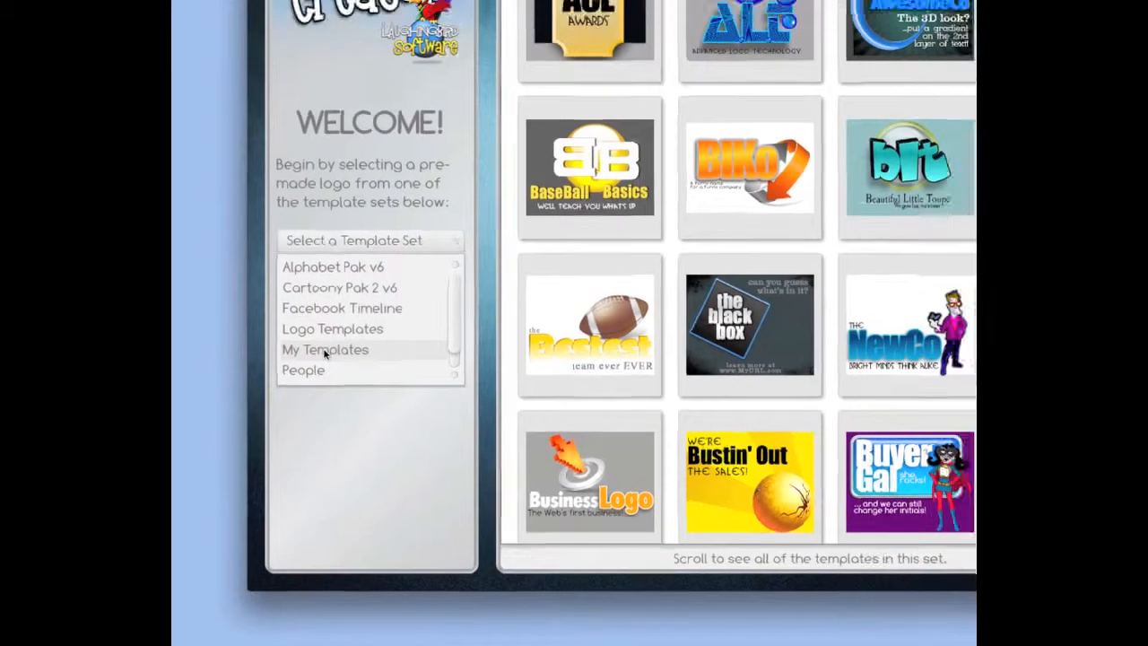
{"action": "left_click", "coordinate": [368, 300]}
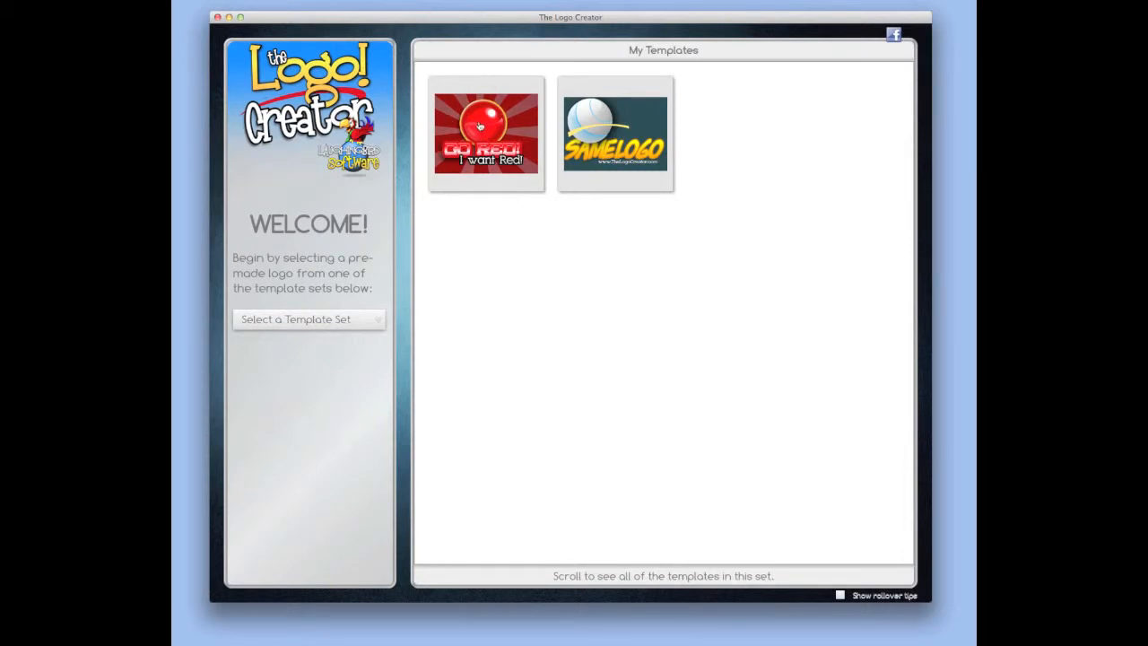
{"action": "left_click", "coordinate": [483, 128]}
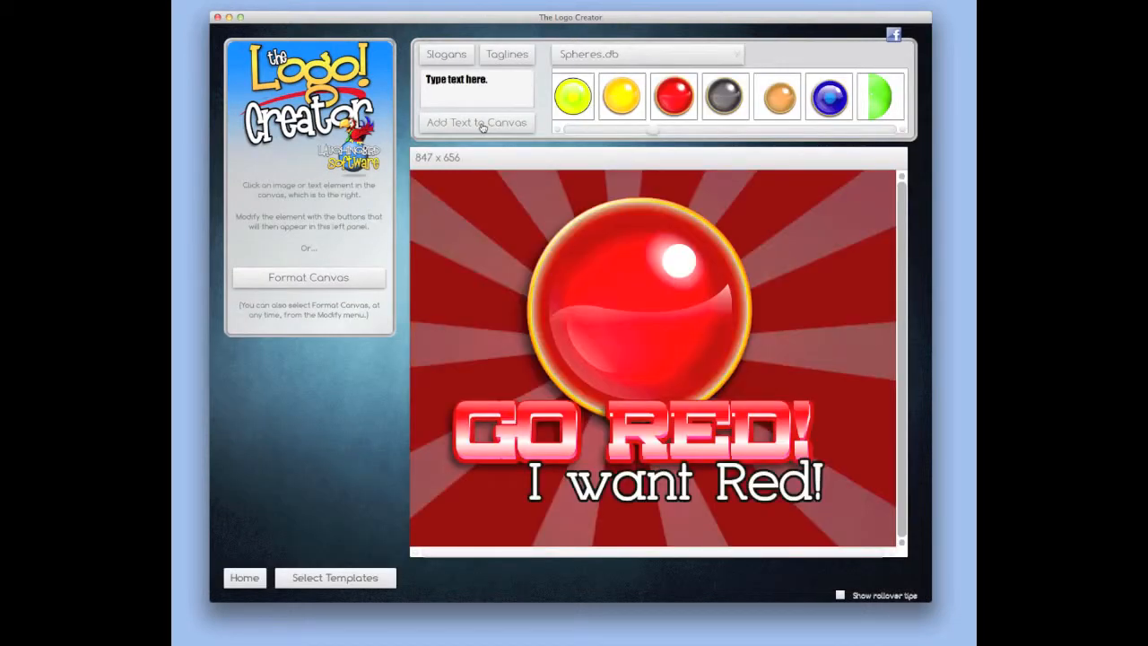